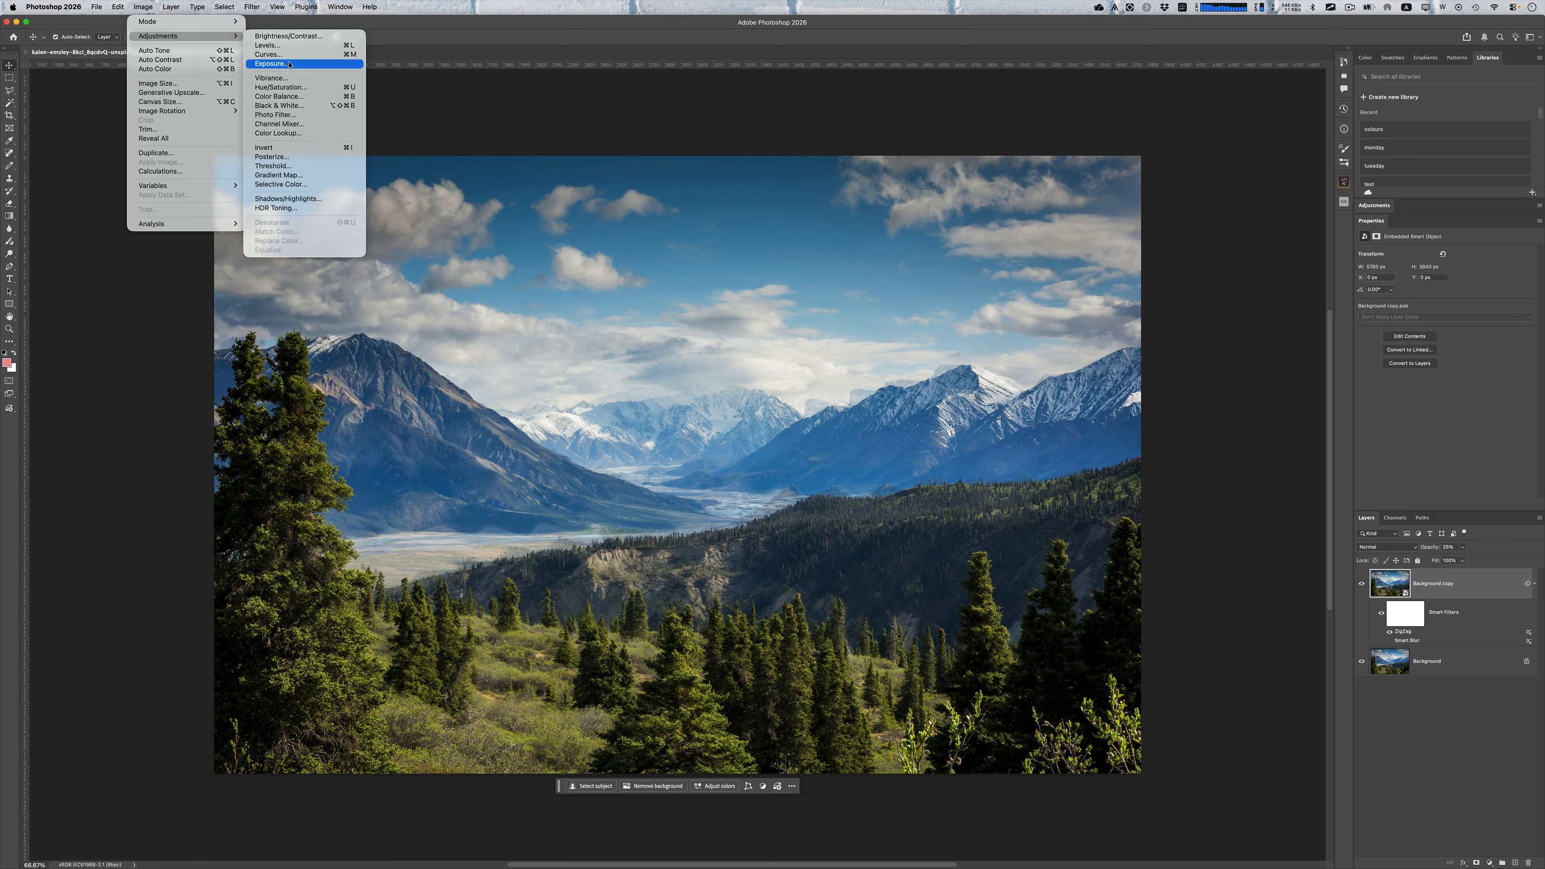
pyautogui.click(314, 89)
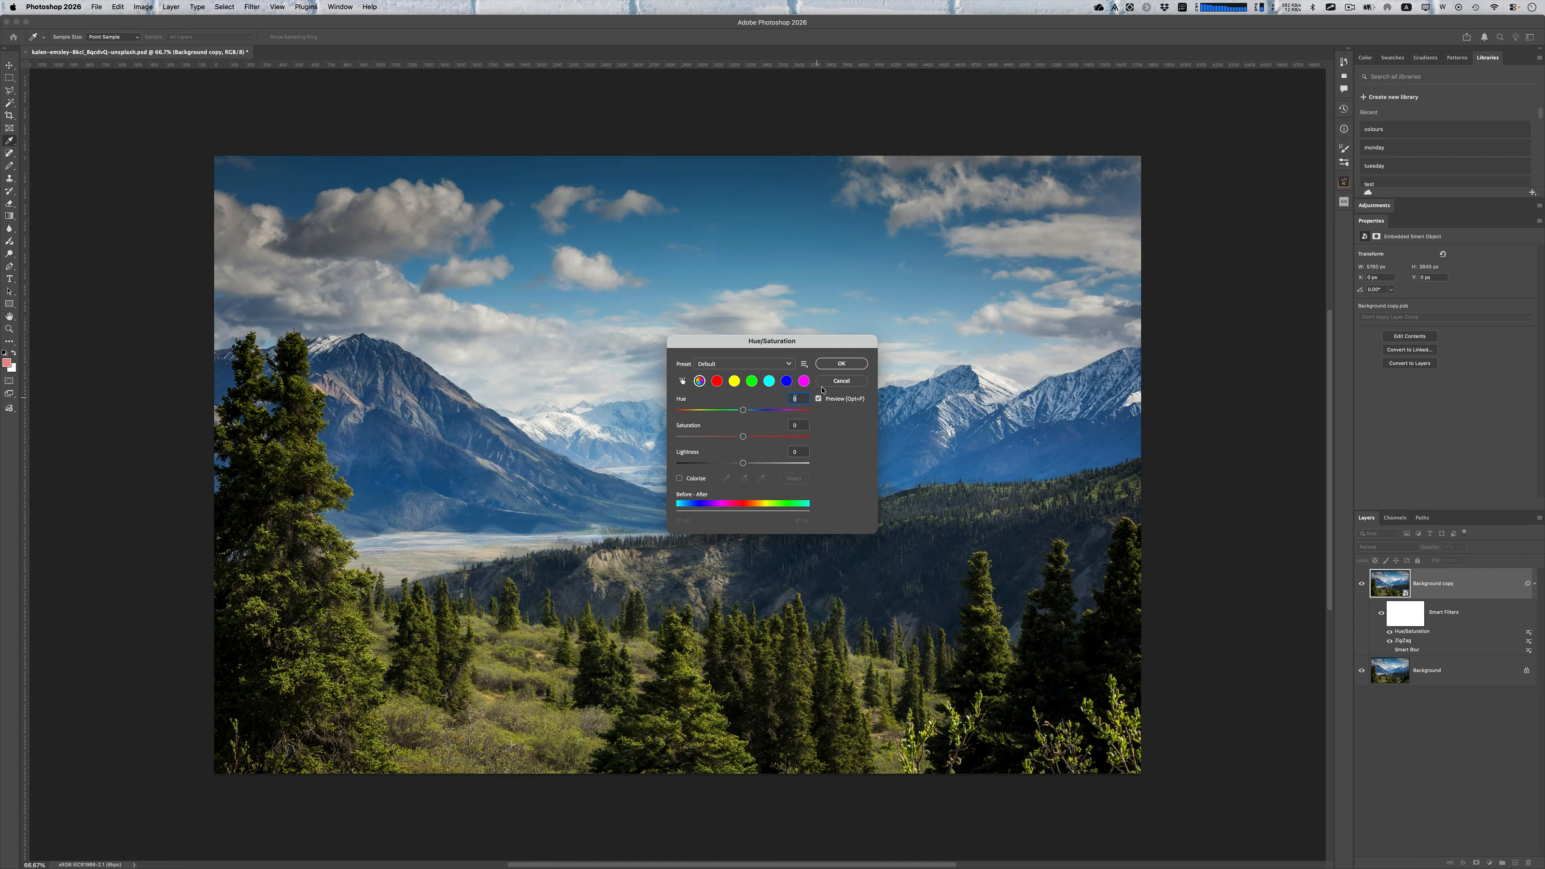
pyautogui.click(840, 381)
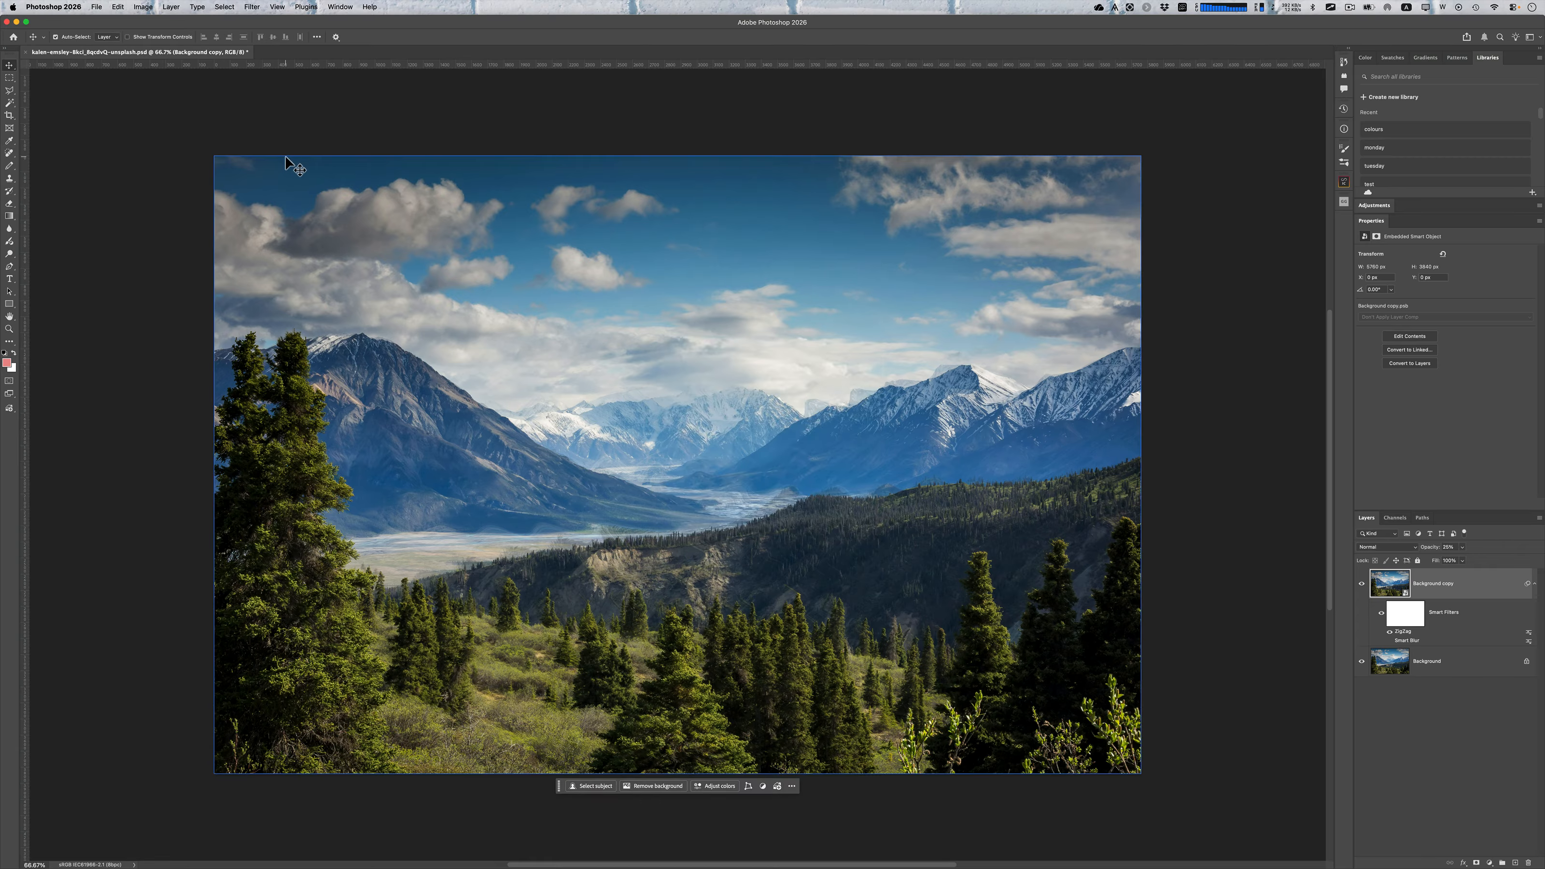
pyautogui.click(143, 7)
pyautogui.moveTo(145, 35)
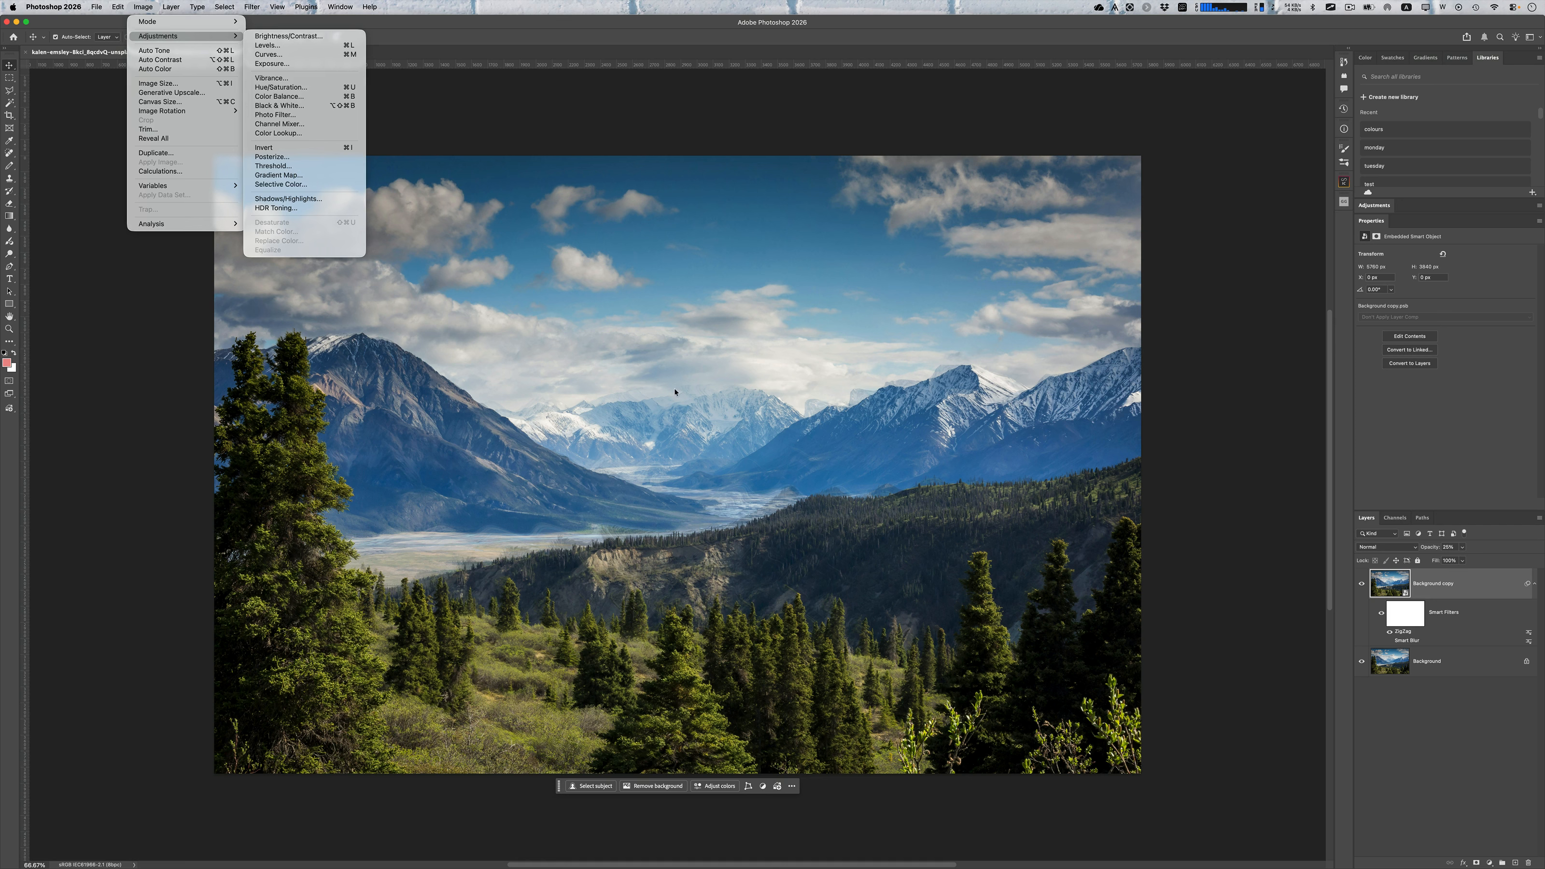
pyautogui.click(1407, 750)
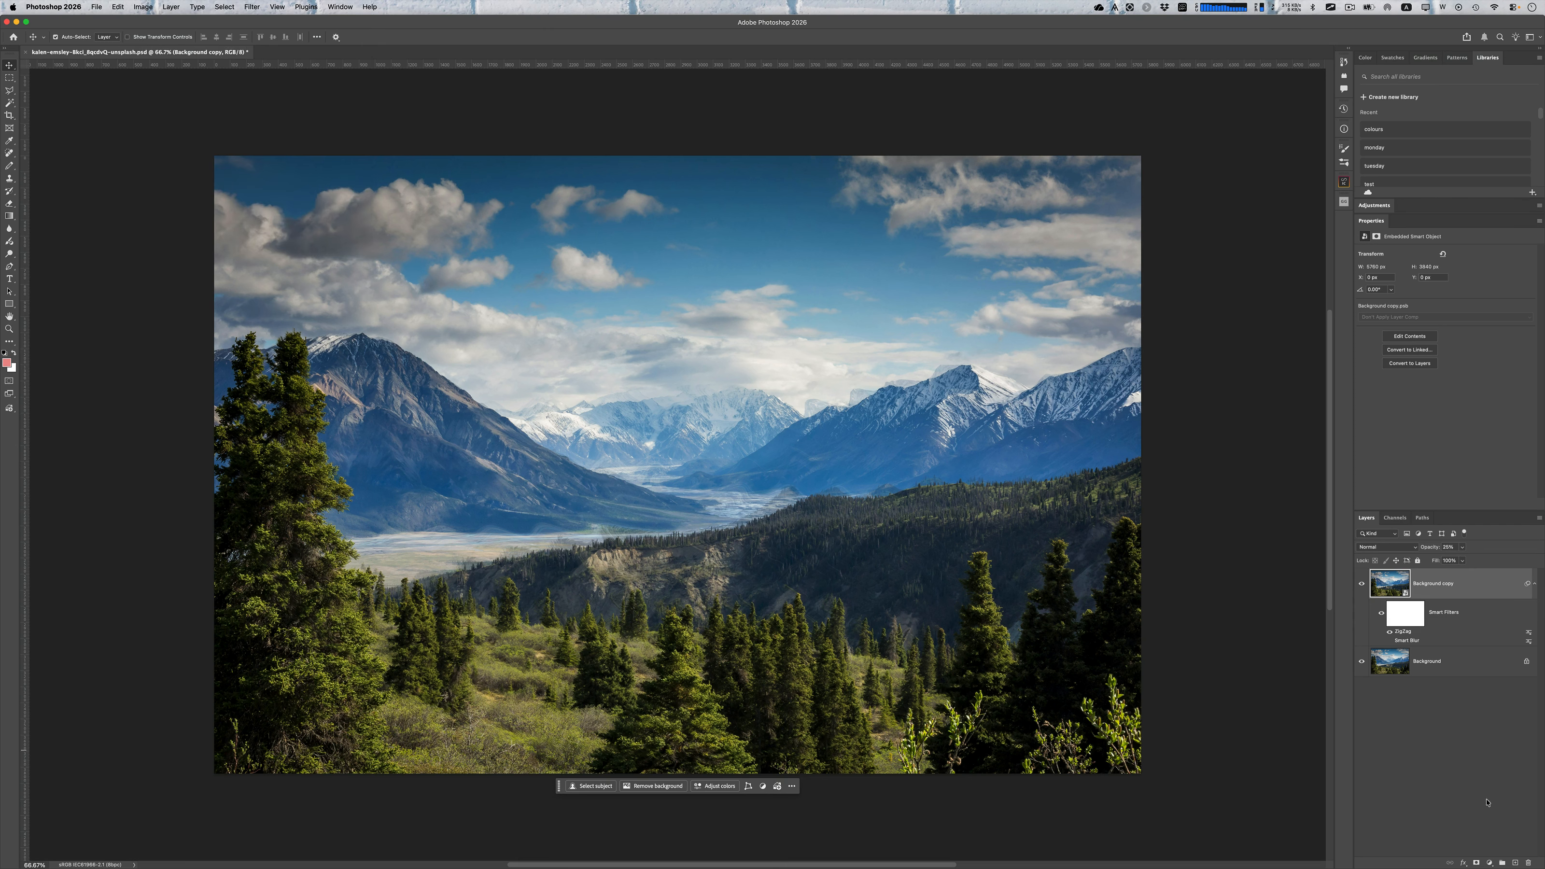
# Add a Hue/Saturation adjustment layer and set its green range to hue -180 and saturation about +80
pyautogui.click(1491, 863)
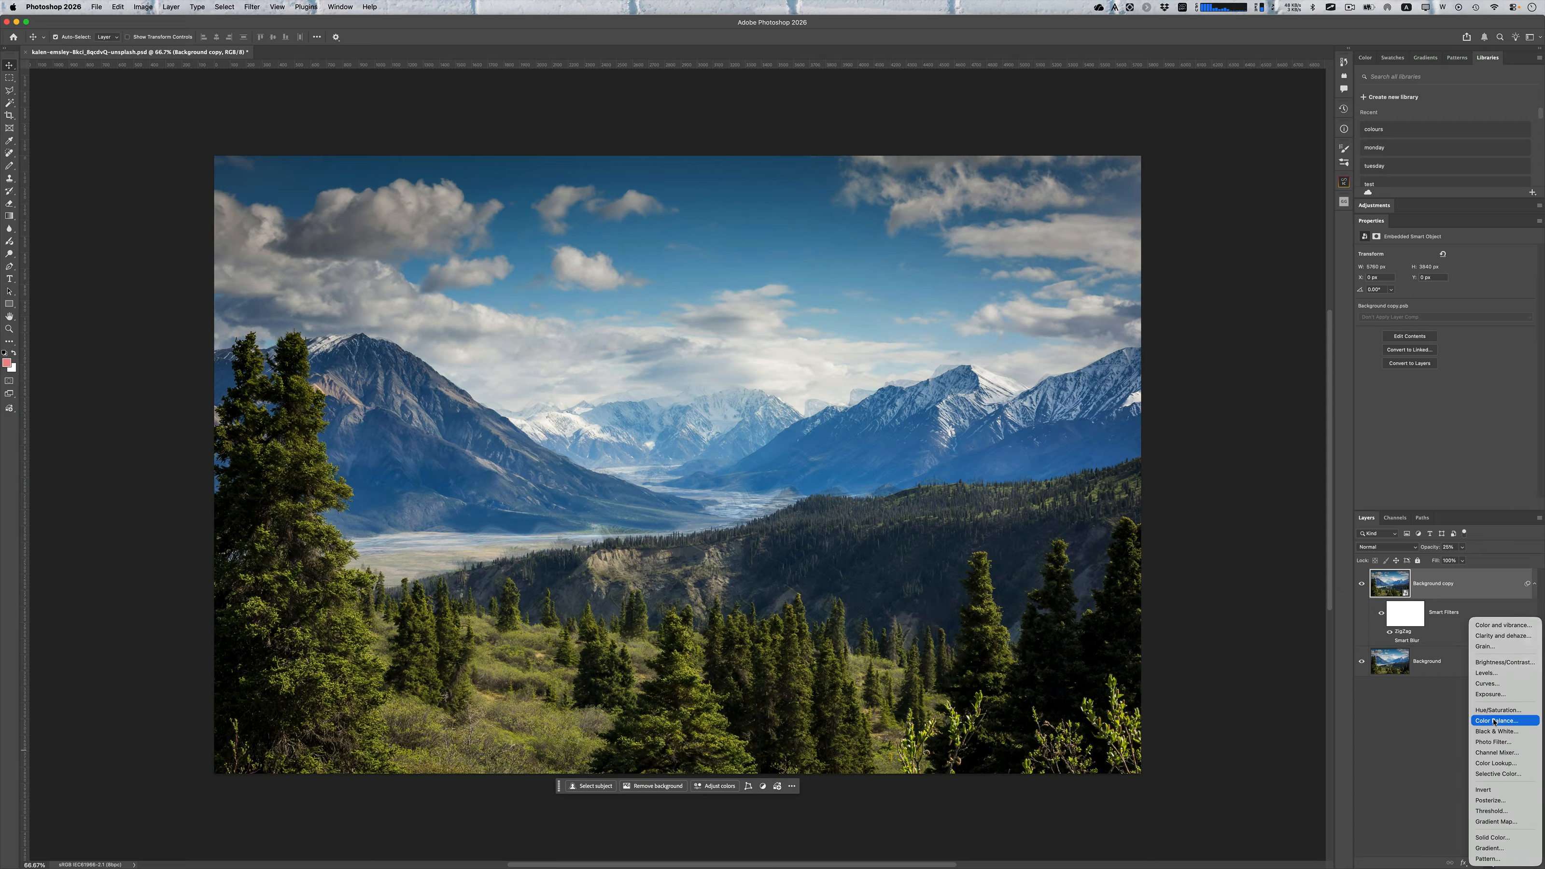
pyautogui.press('Escape')
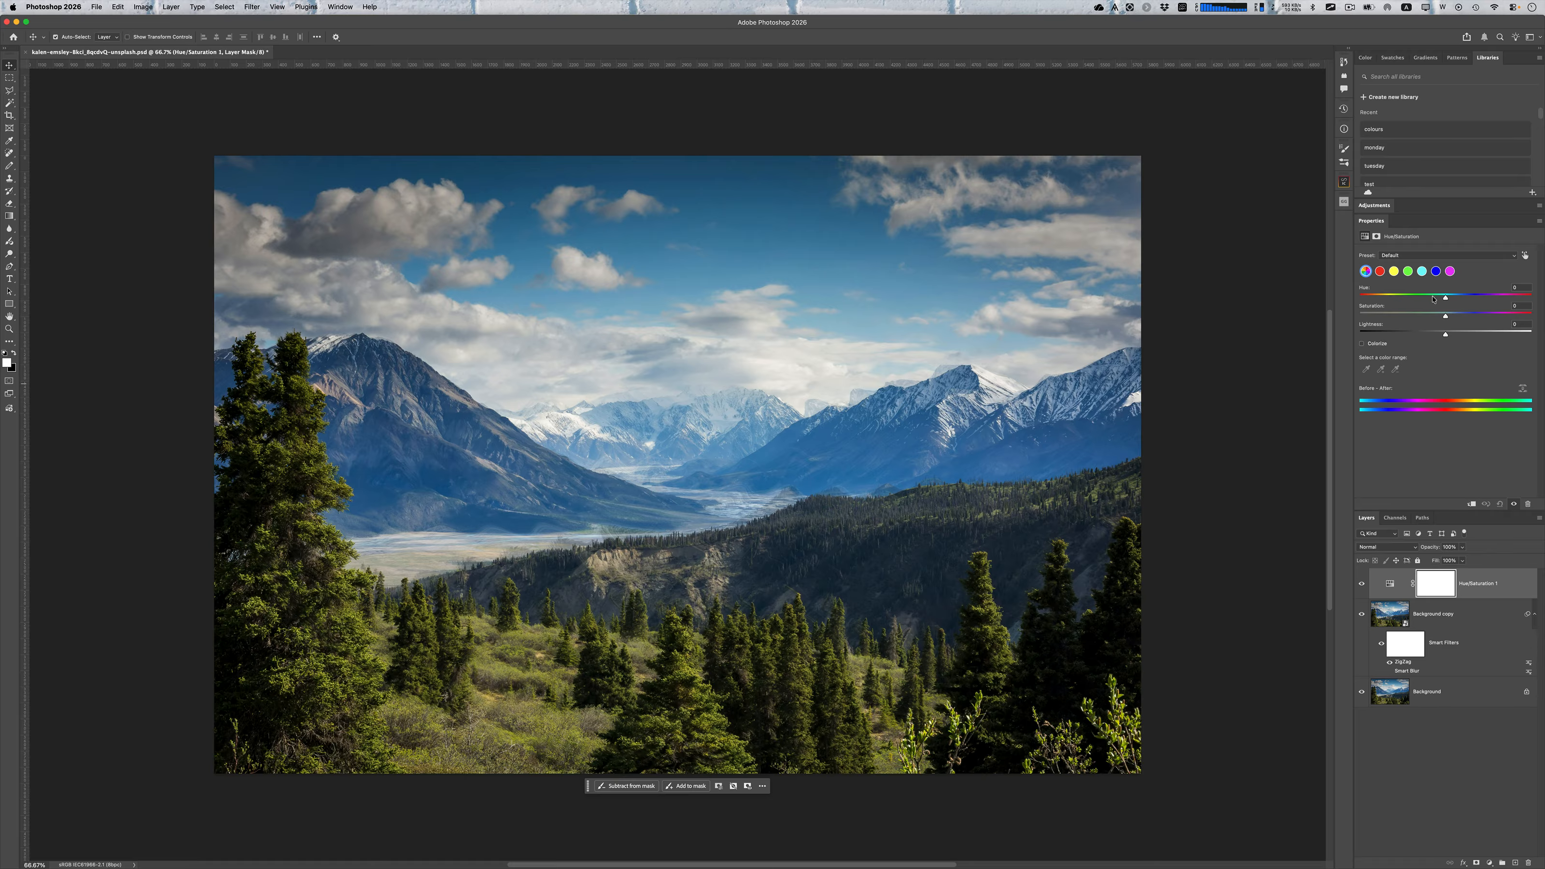
pyautogui.click(1409, 271)
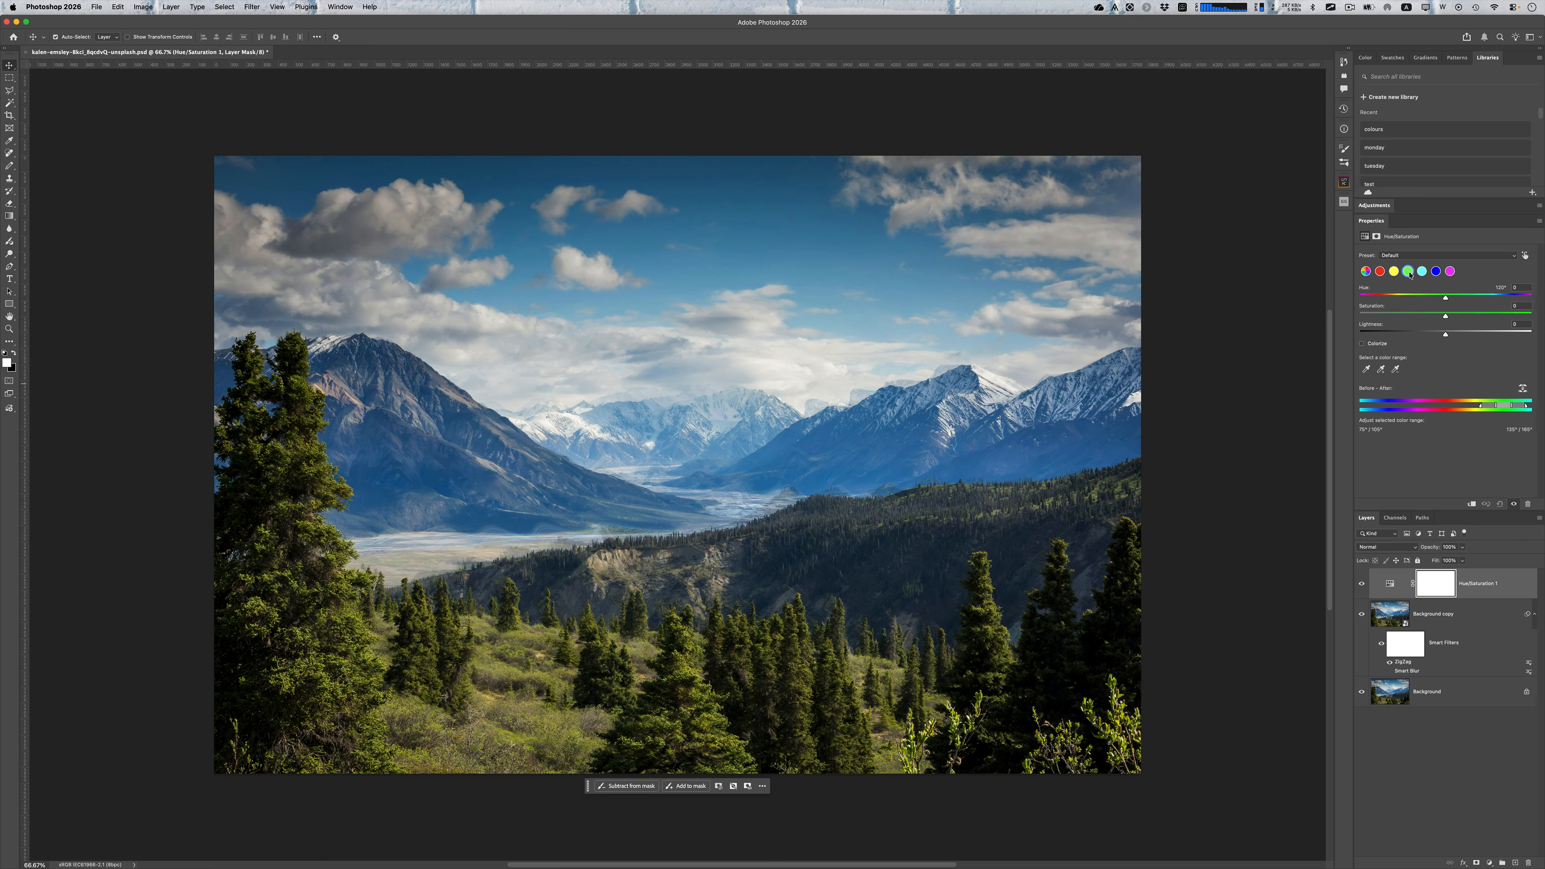
pyautogui.moveTo(1446, 298); pyautogui.dragTo(1343, 302)
pyautogui.moveTo(1497, 319); pyautogui.dragTo(1514, 318)
# Sample the foreground shrubs as the adjusted color range, set its hue to -49 and the adjustment layer's opacity to about 39%
pyautogui.click(1020, 533)
pyautogui.click(1366, 370)
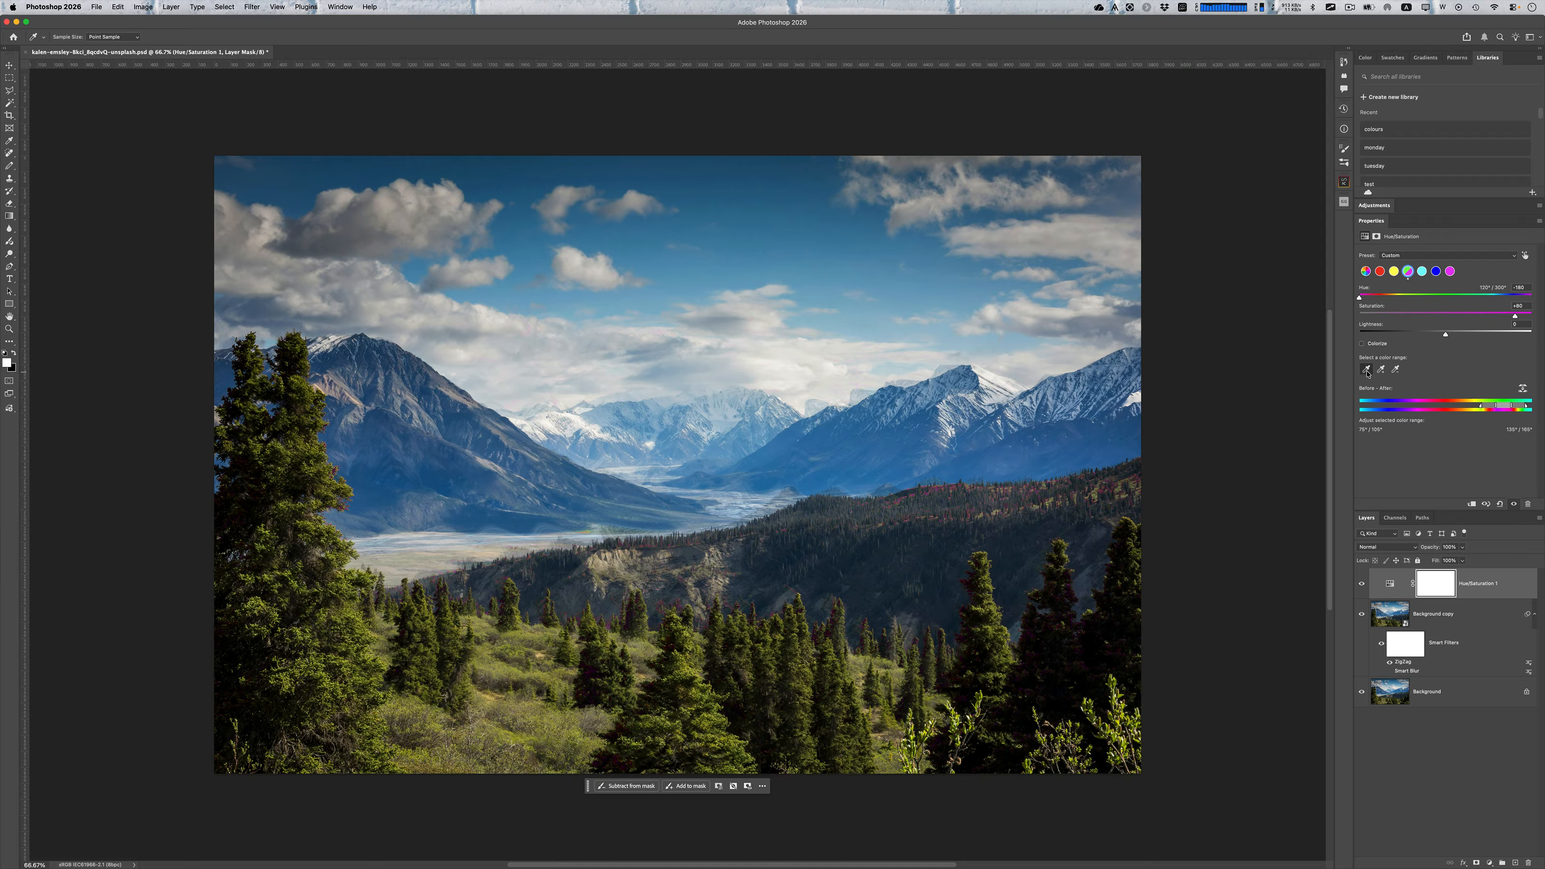
pyautogui.click(534, 649)
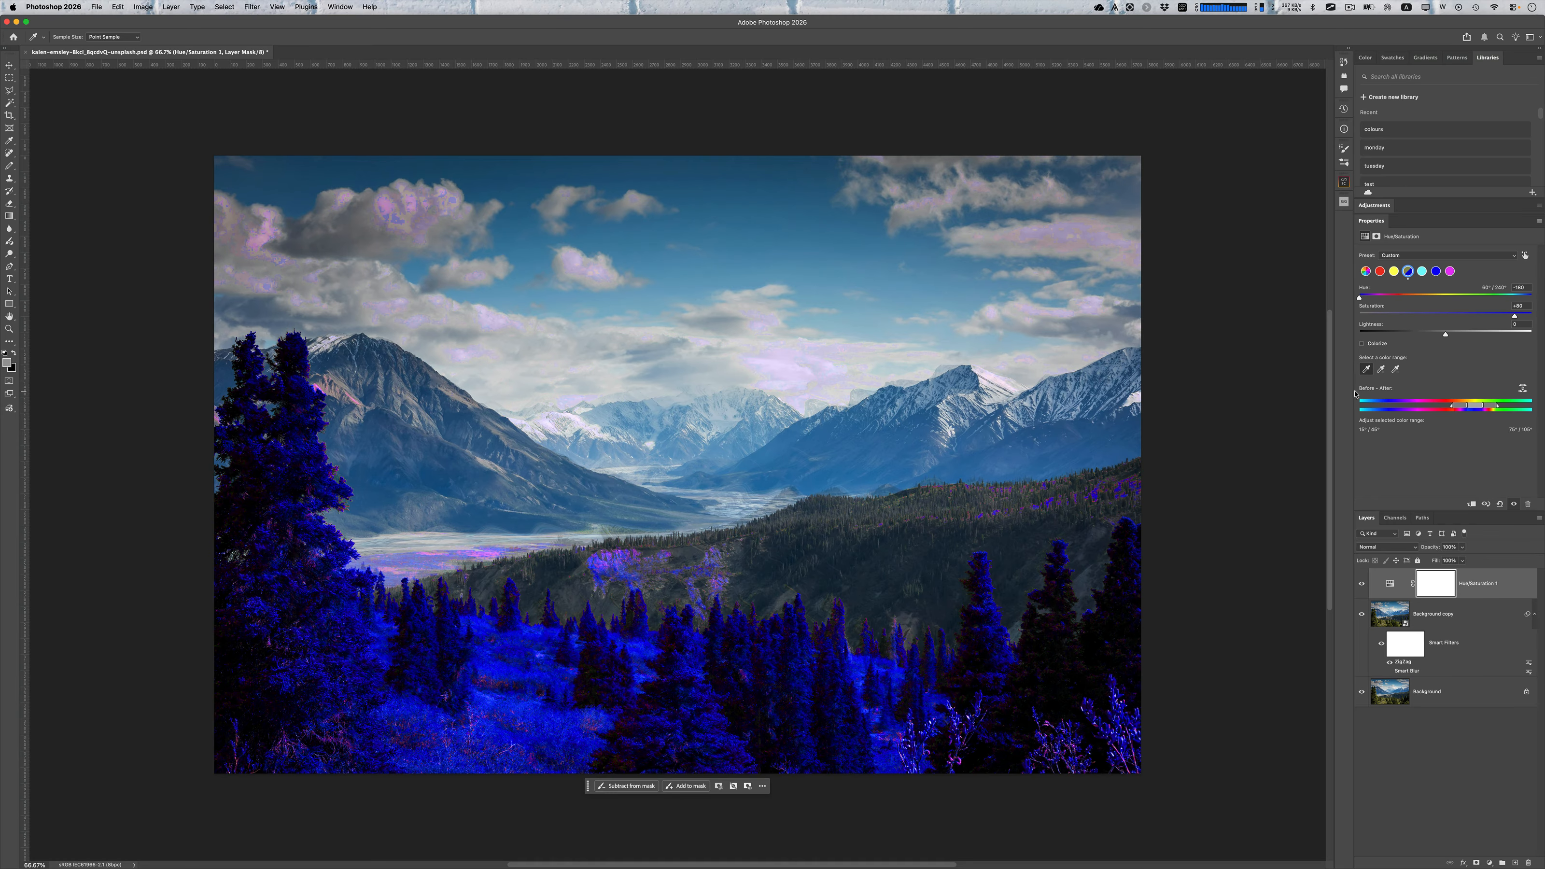
pyautogui.moveTo(1358, 299); pyautogui.dragTo(1400, 298)
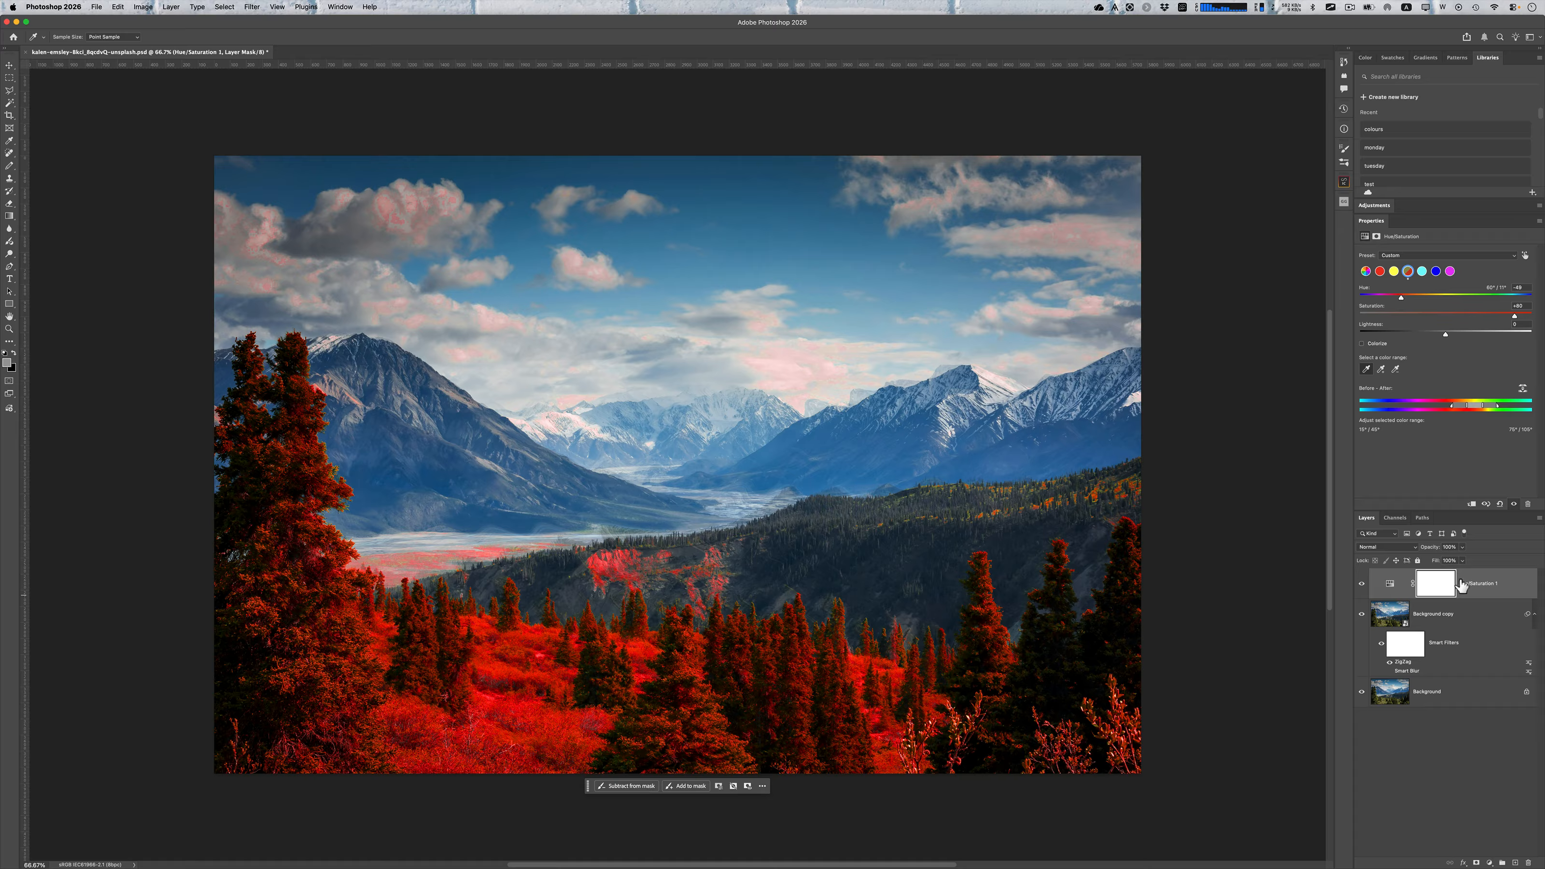
pyautogui.moveTo(1432, 547); pyautogui.dragTo(1400, 554)
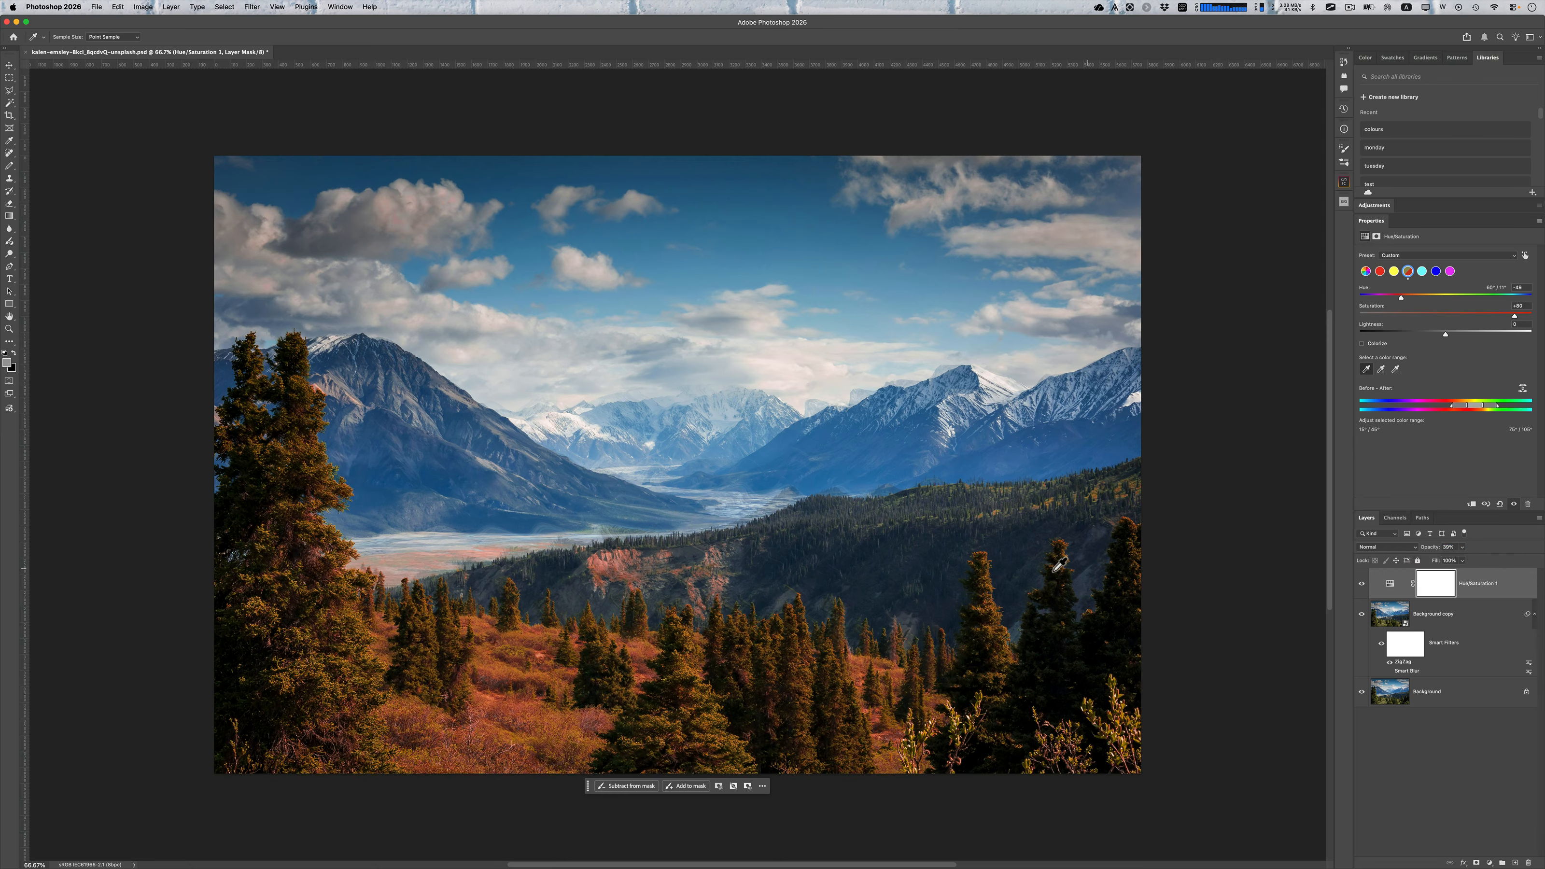
# Set up the Brush tool with the Soft Round preset and black as the foreground color
pyautogui.press('b')
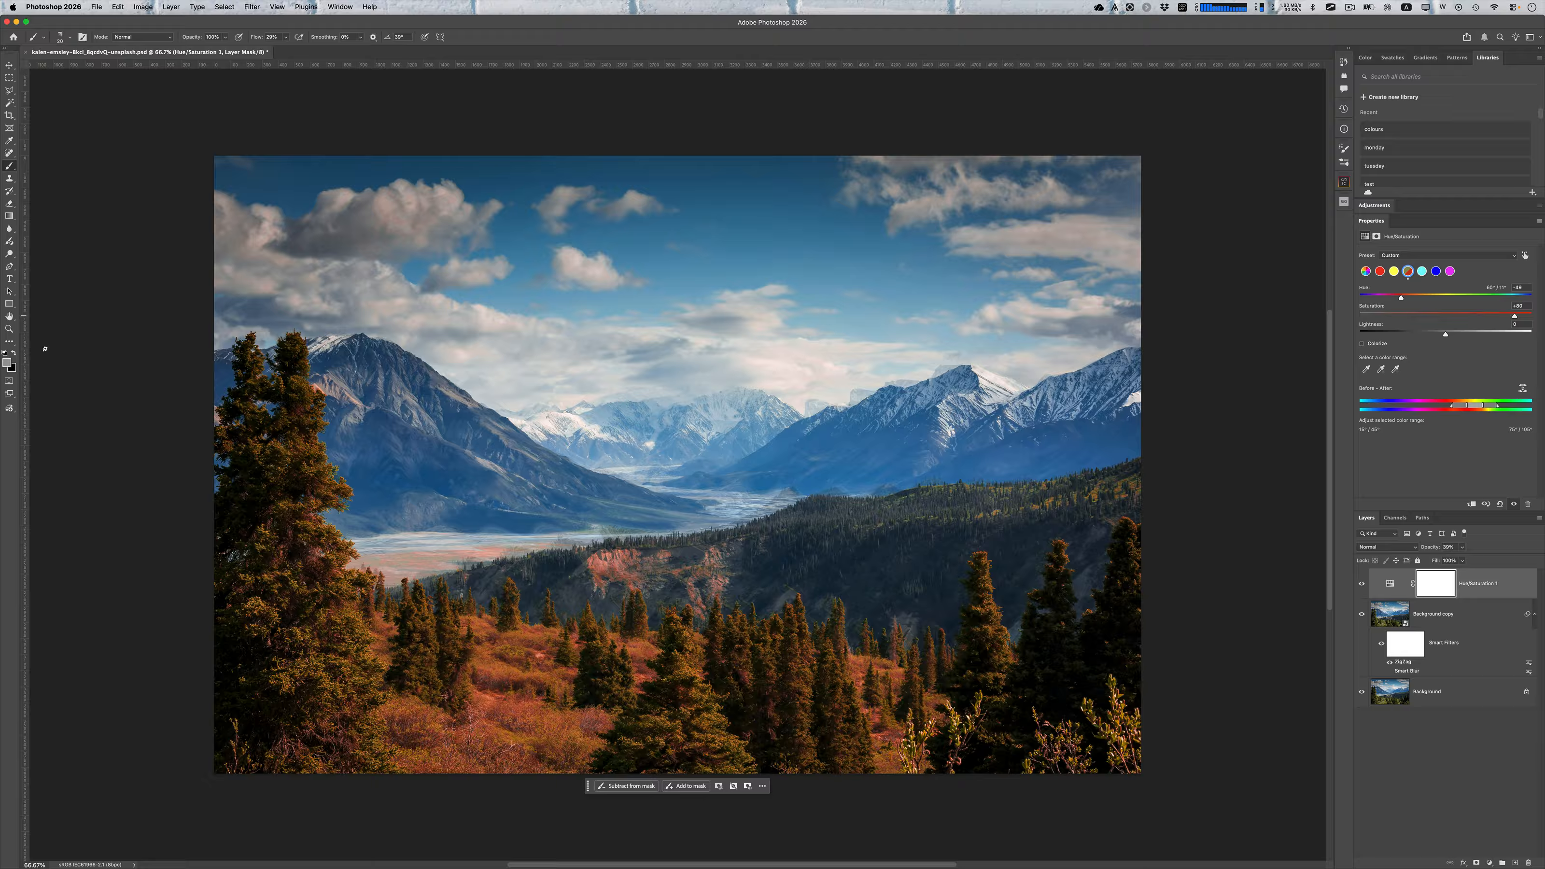
pyautogui.click(13, 355)
pyautogui.click(70, 40)
pyautogui.click(76, 163)
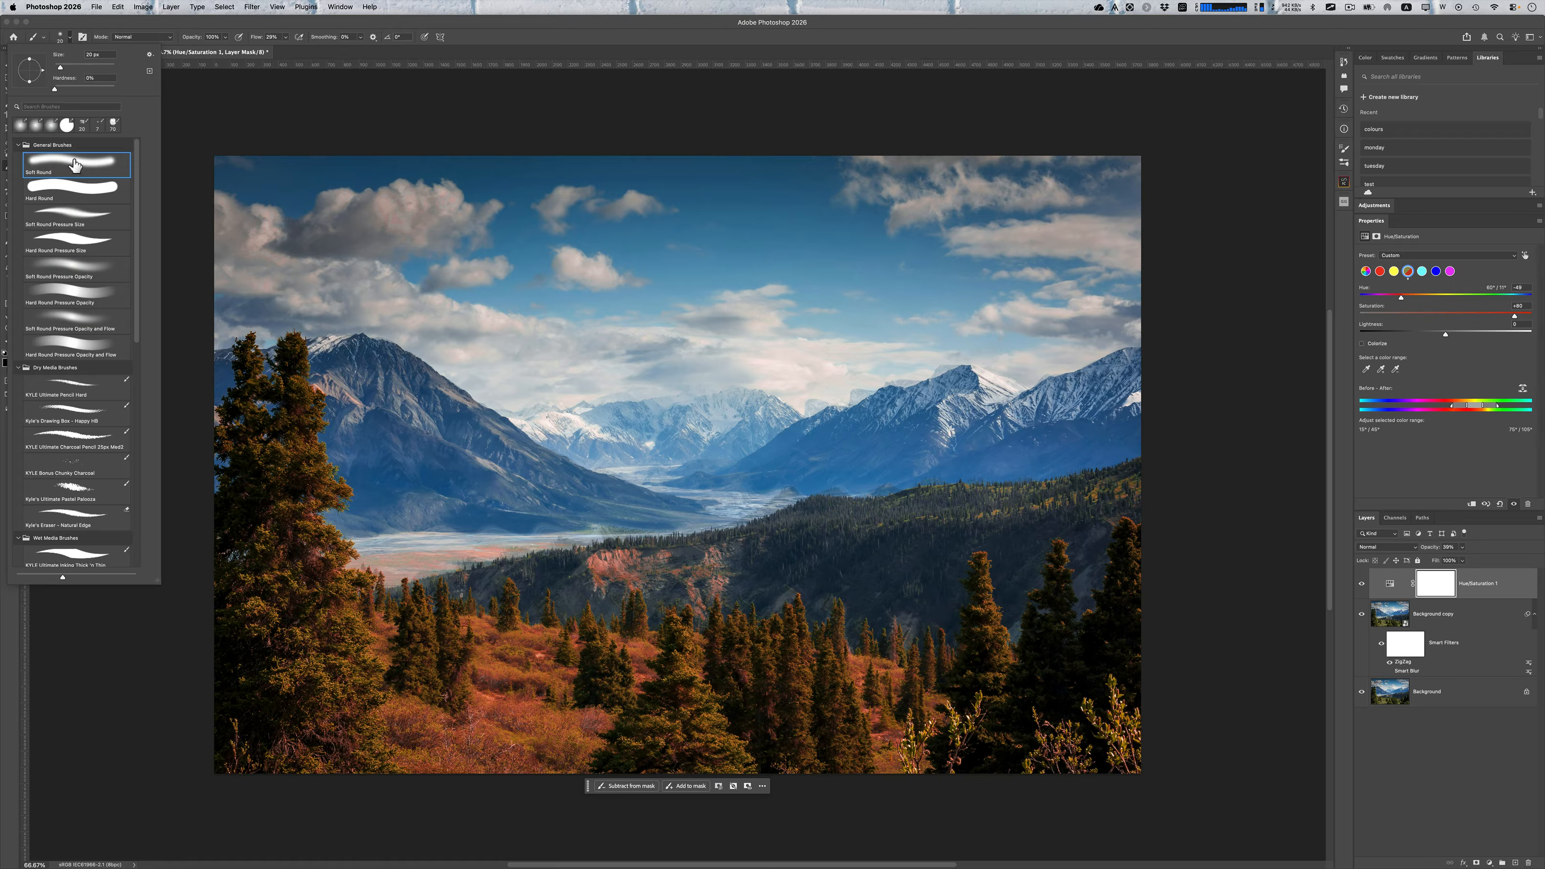
pyautogui.click(246, 112)
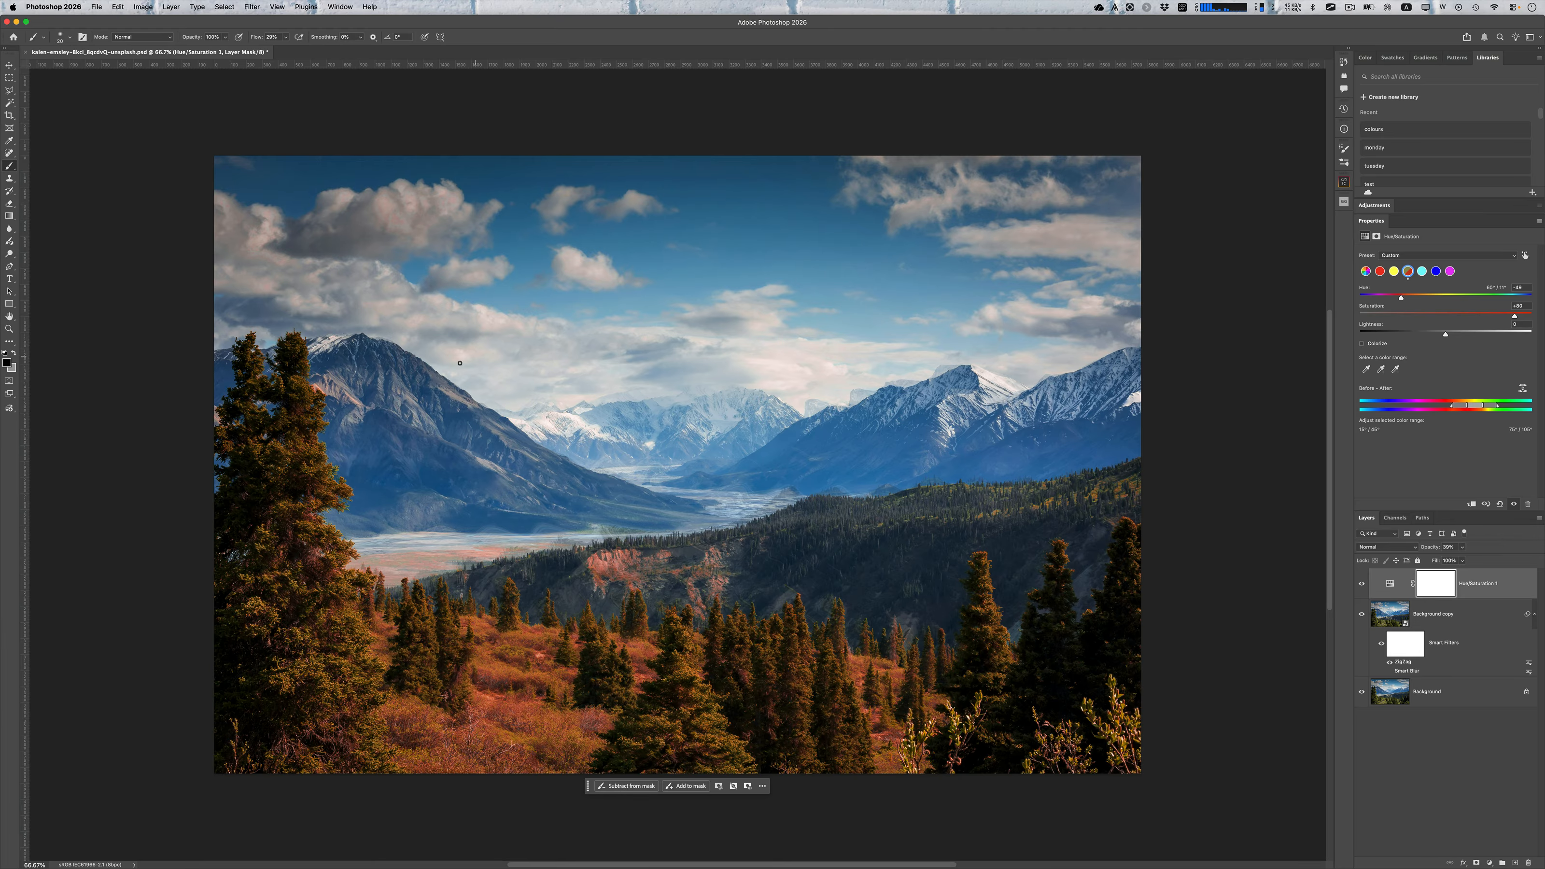
# Enlarge the brush and paint black on the Hue/Saturation mask over the tall spruce on the photo's left side
pyautogui.press(']')
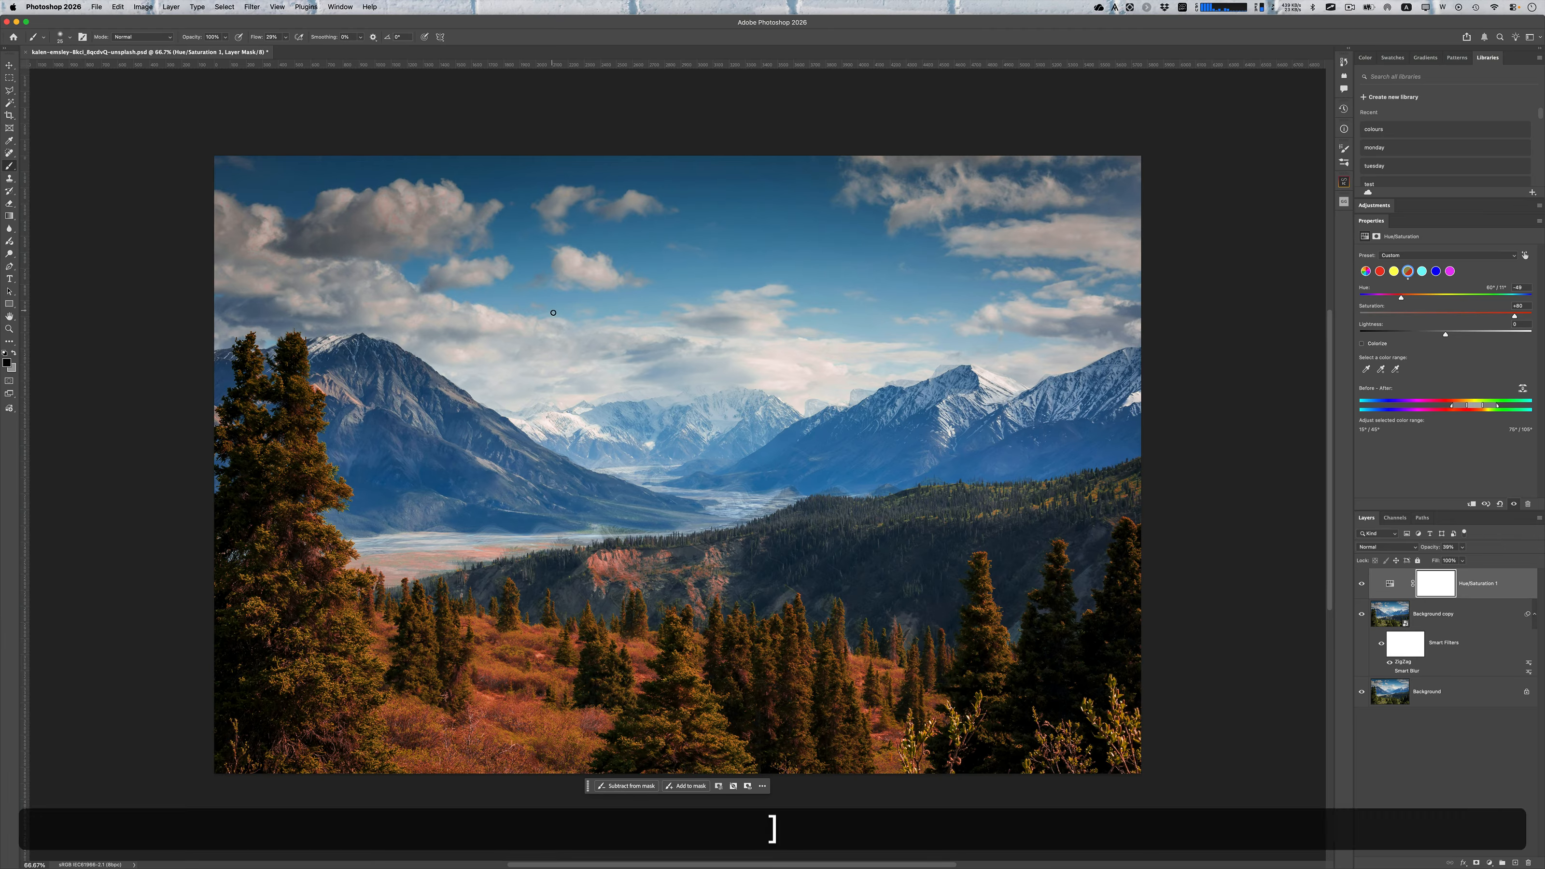
pyautogui.press(']')
pyautogui.press(']')
pyautogui.press(']')
pyautogui.press(']')
pyautogui.press(']')
pyautogui.press(']')
pyautogui.press(']')
pyautogui.press(']')
pyautogui.press(']')
pyautogui.press(']')
pyautogui.press(']')
pyautogui.press(']')
pyautogui.press(']')
pyautogui.press(']')
pyautogui.press(']')
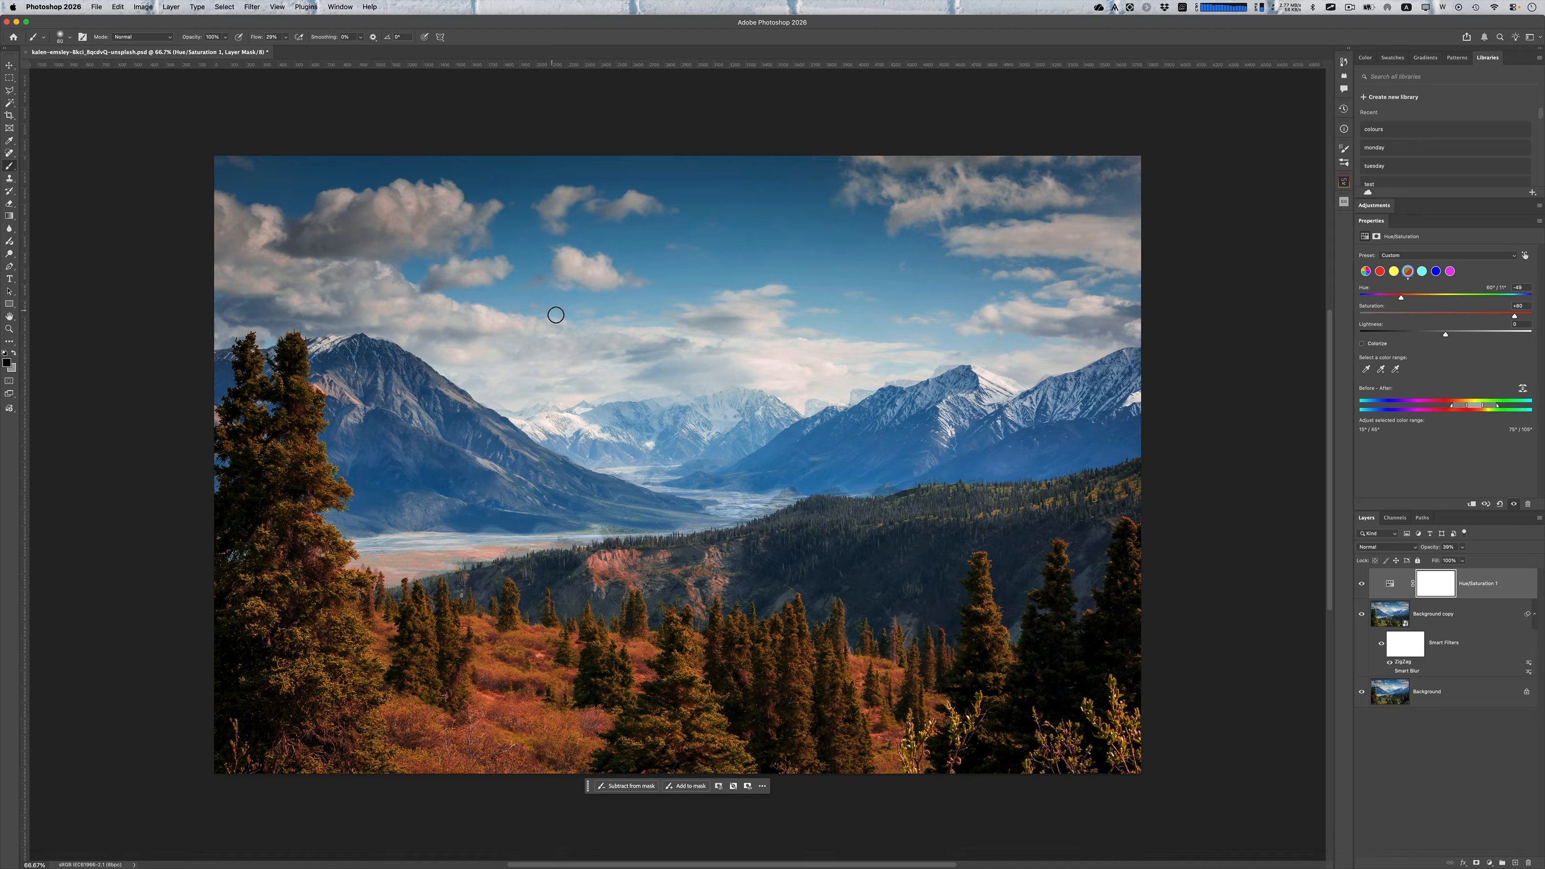
pyautogui.press(']')
pyautogui.press(']')
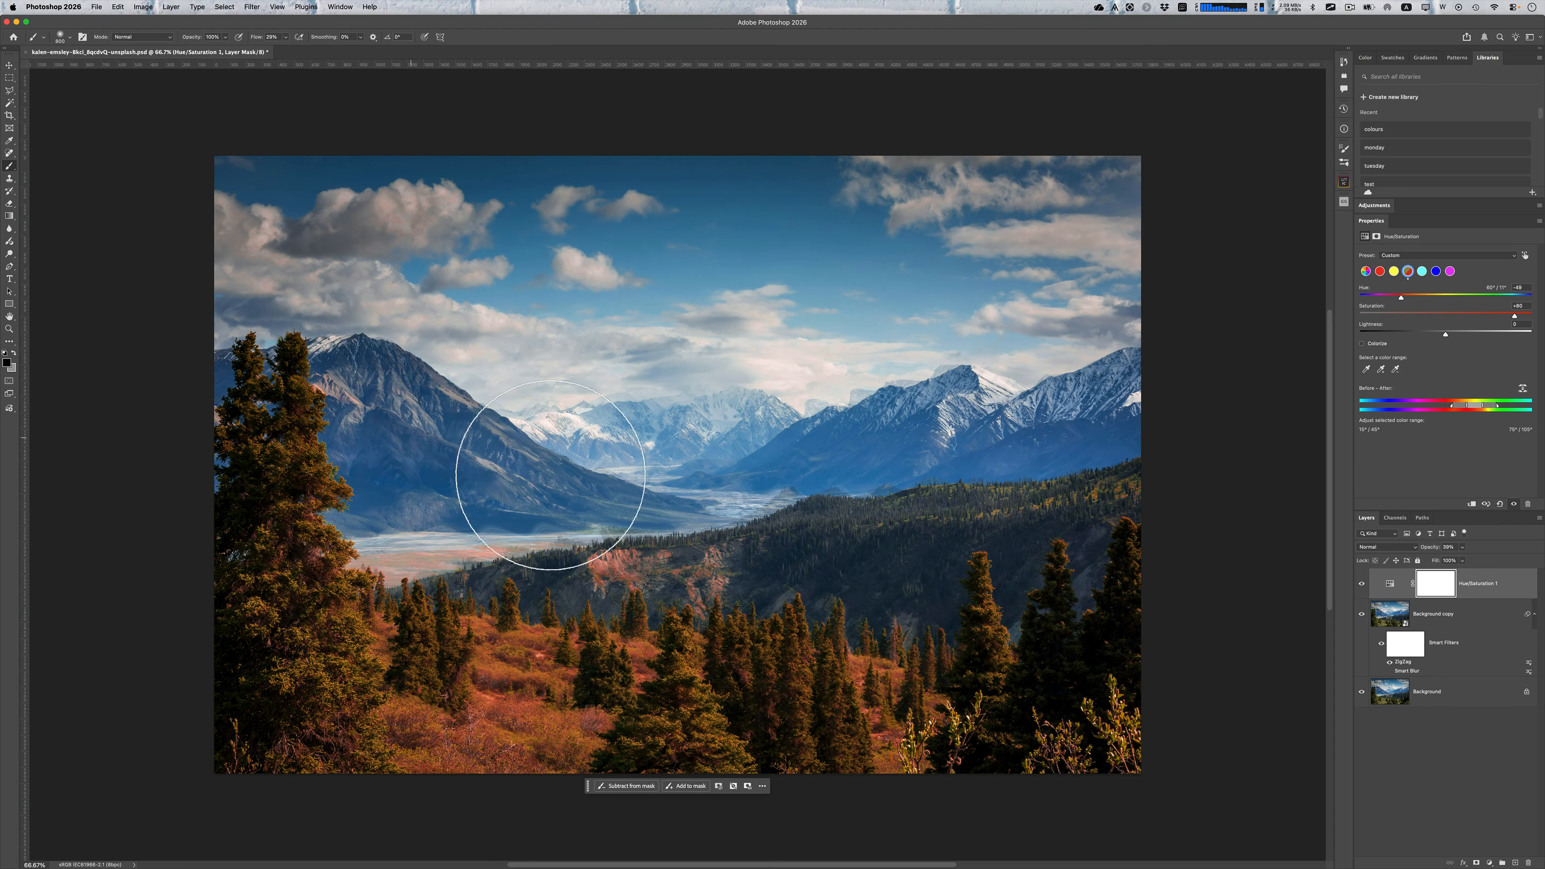
pyautogui.moveTo(328, 477)
pyautogui.mouseDown()
pyautogui.moveTo(323, 426)
pyautogui.moveTo(325, 691)
pyautogui.moveTo(375, 549)
pyautogui.moveTo(376, 577)
pyautogui.moveTo(311, 756)
pyautogui.mouseUp()
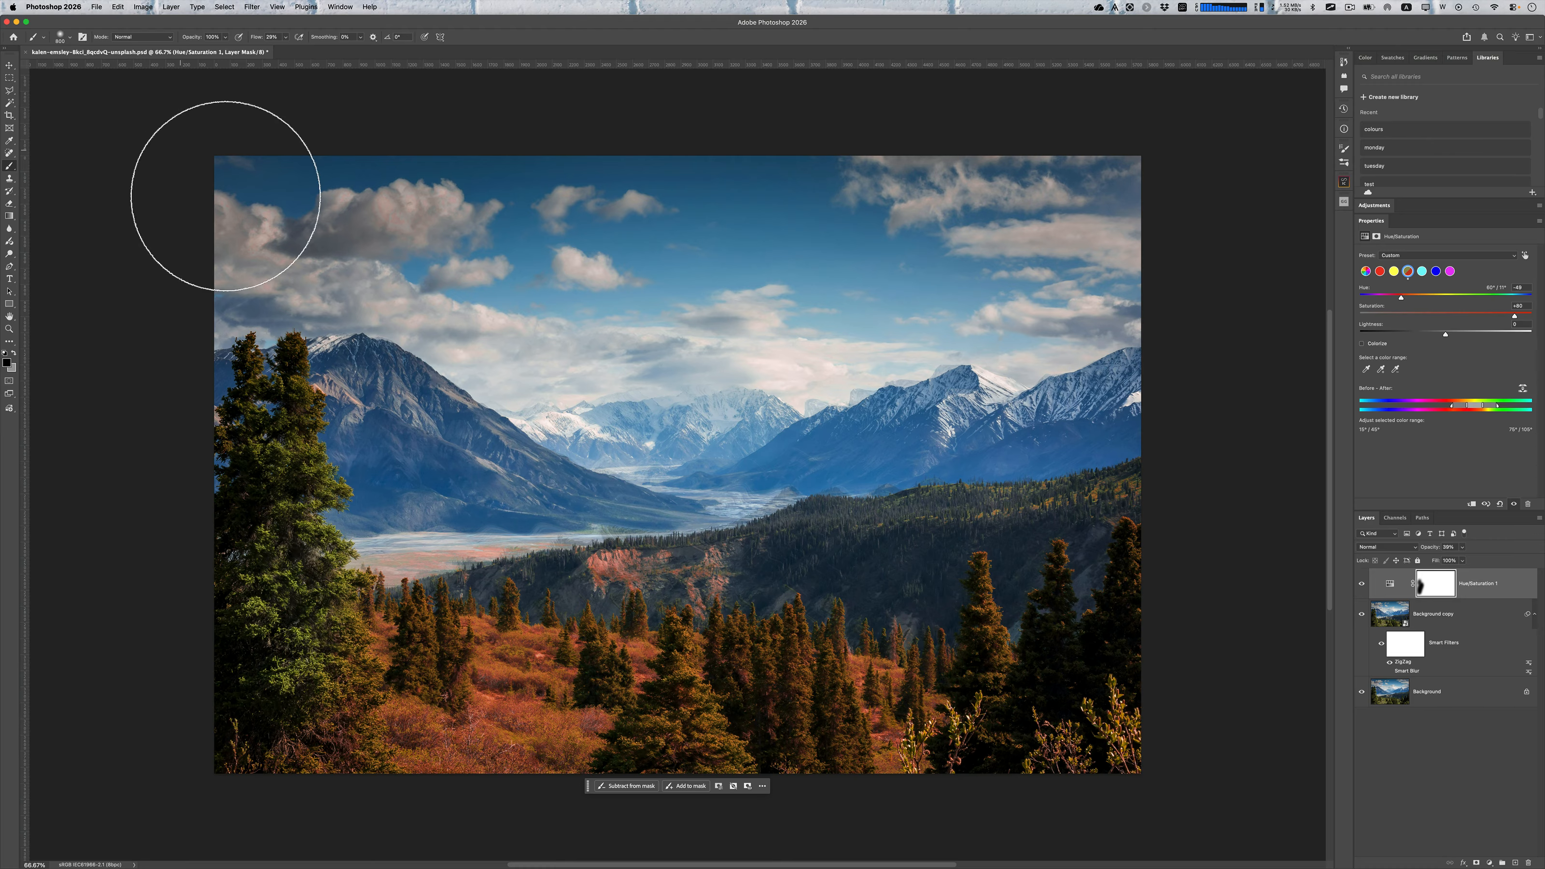
# Mask the color change from the spruces and shrubs in the lower middle of the photo using a large brush
pyautogui.click(71, 38)
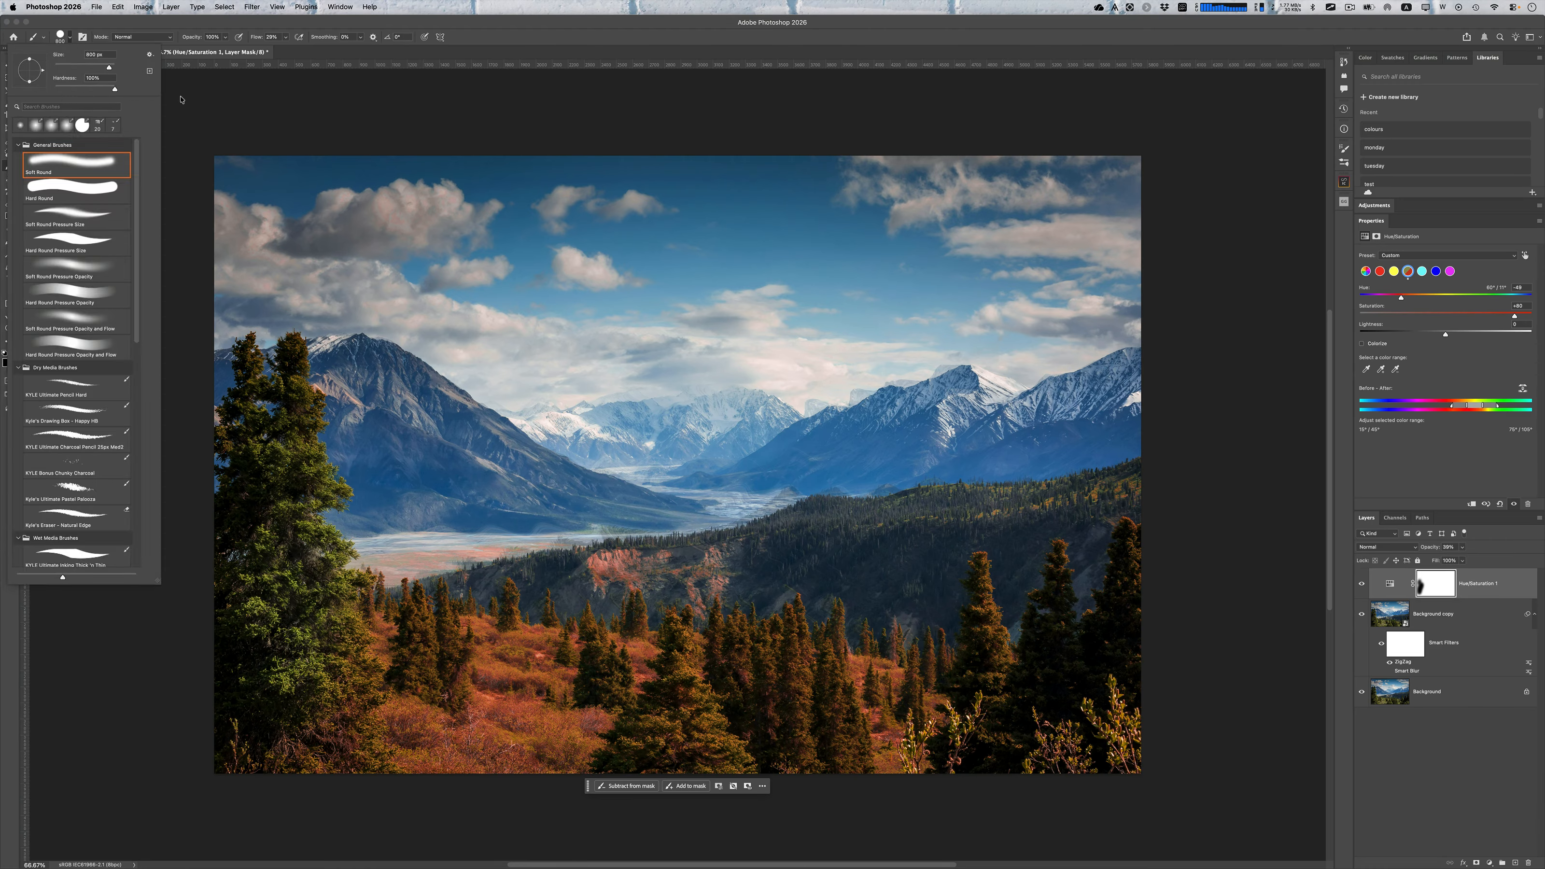
pyautogui.moveTo(637, 587); pyautogui.dragTo(630, 730)
pyautogui.press(']')
pyautogui.press(']')
pyautogui.press(']')
pyautogui.press(']')
pyautogui.press(']')
pyautogui.press(']')
pyautogui.press(']')
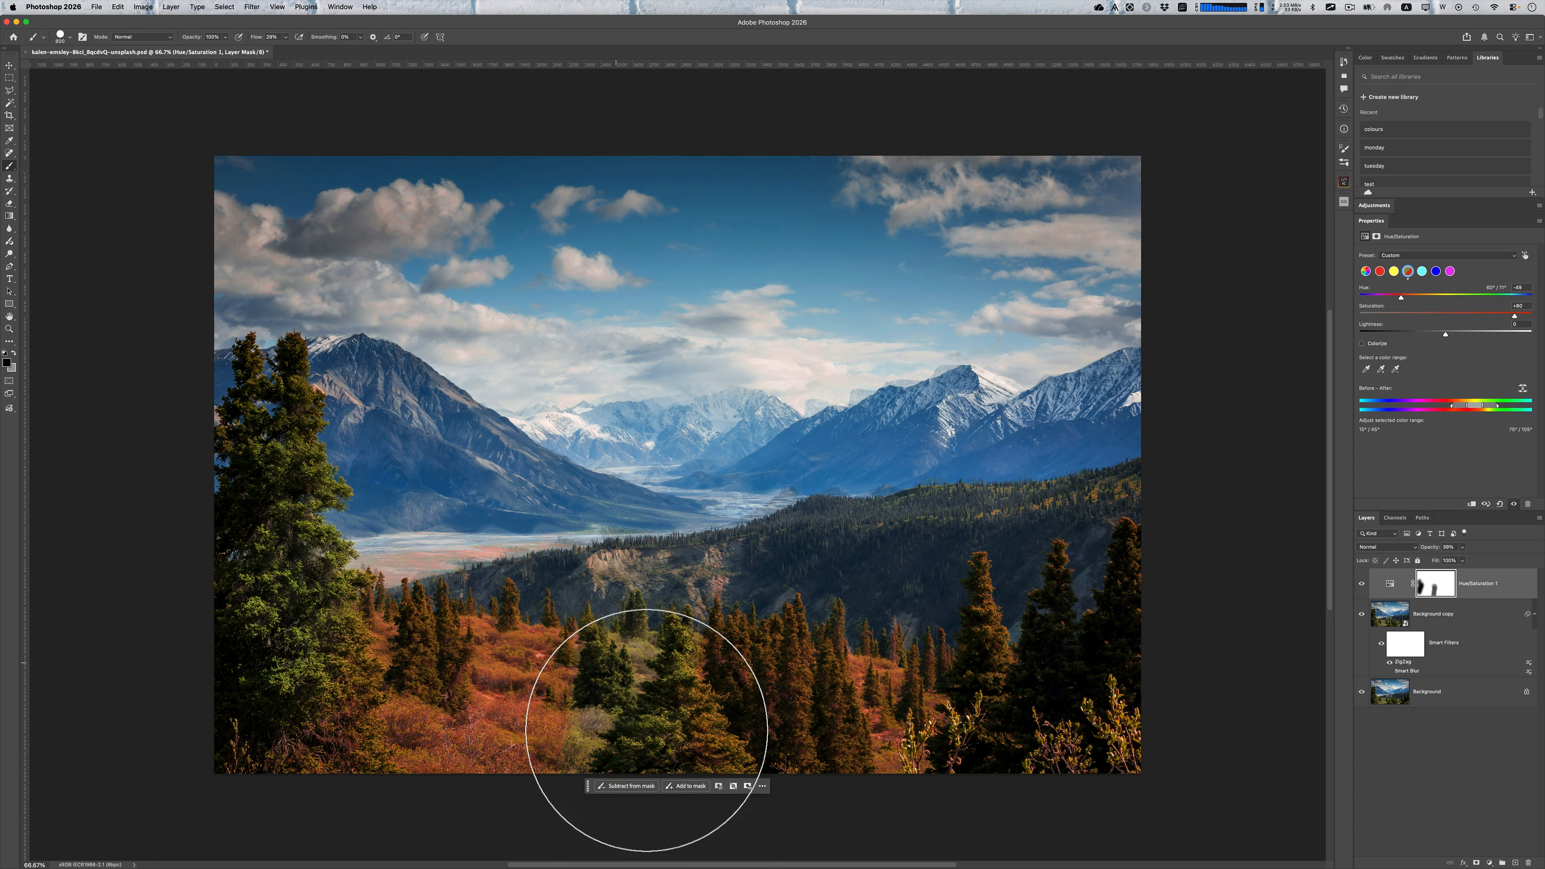
pyautogui.press('v')
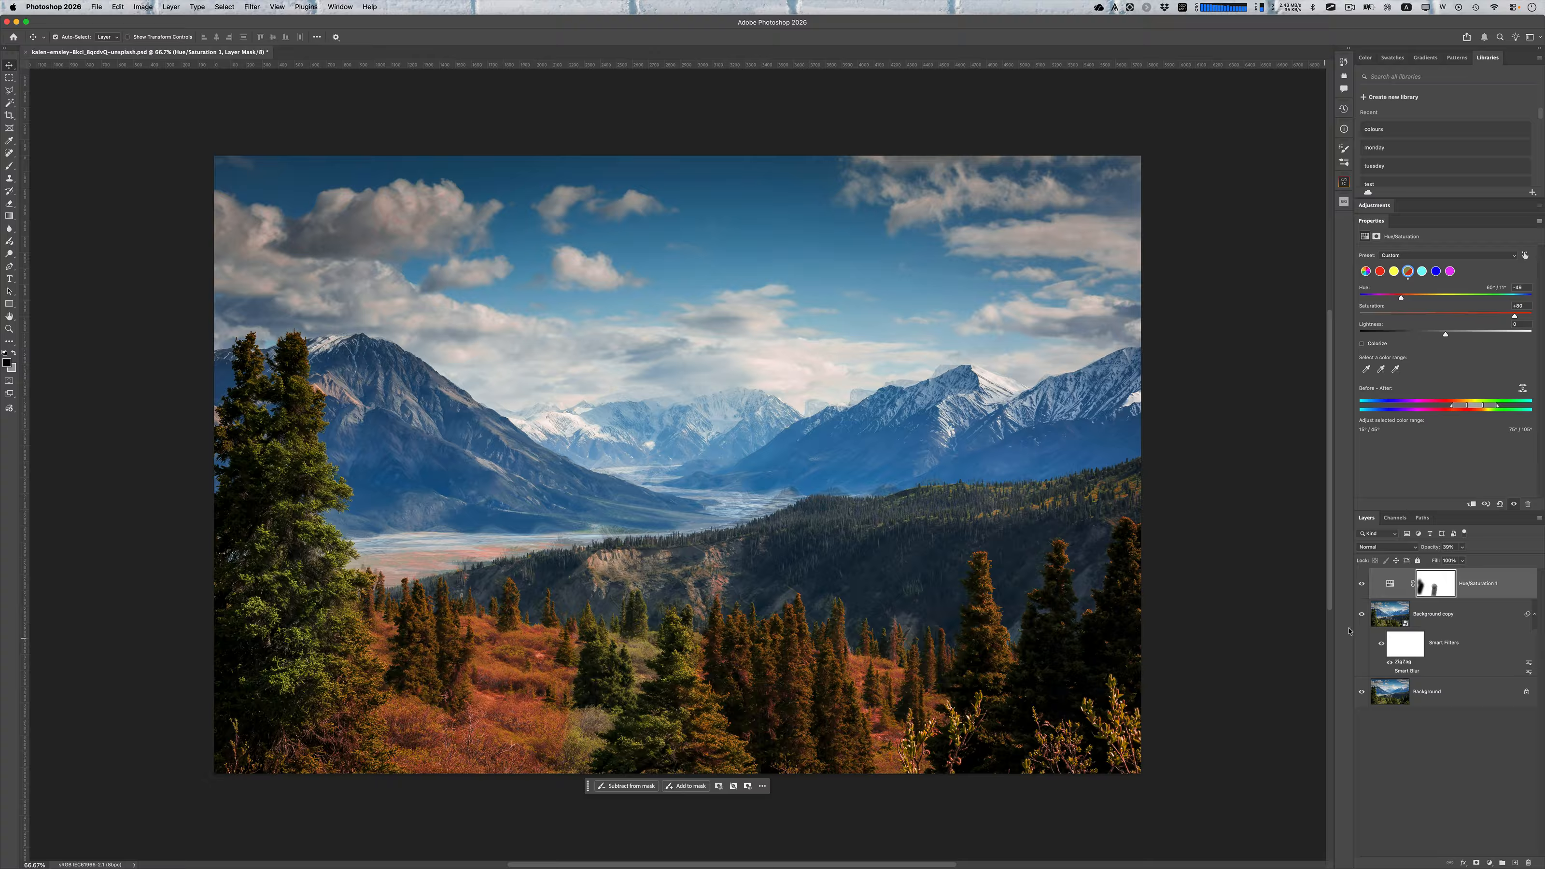
pyautogui.click(1390, 614)
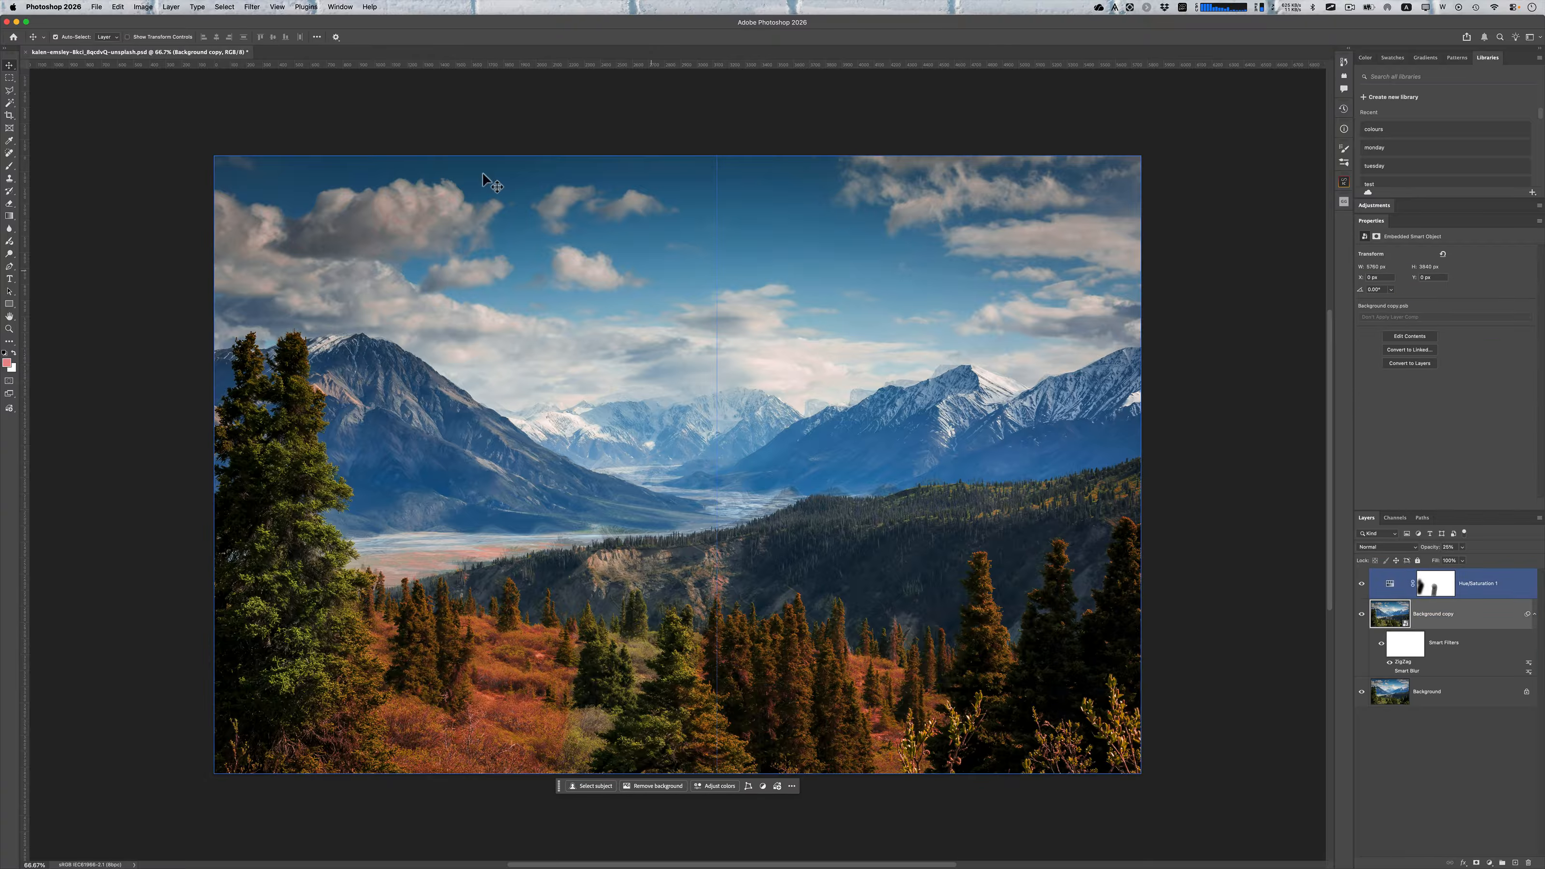
pyautogui.click(243, 5)
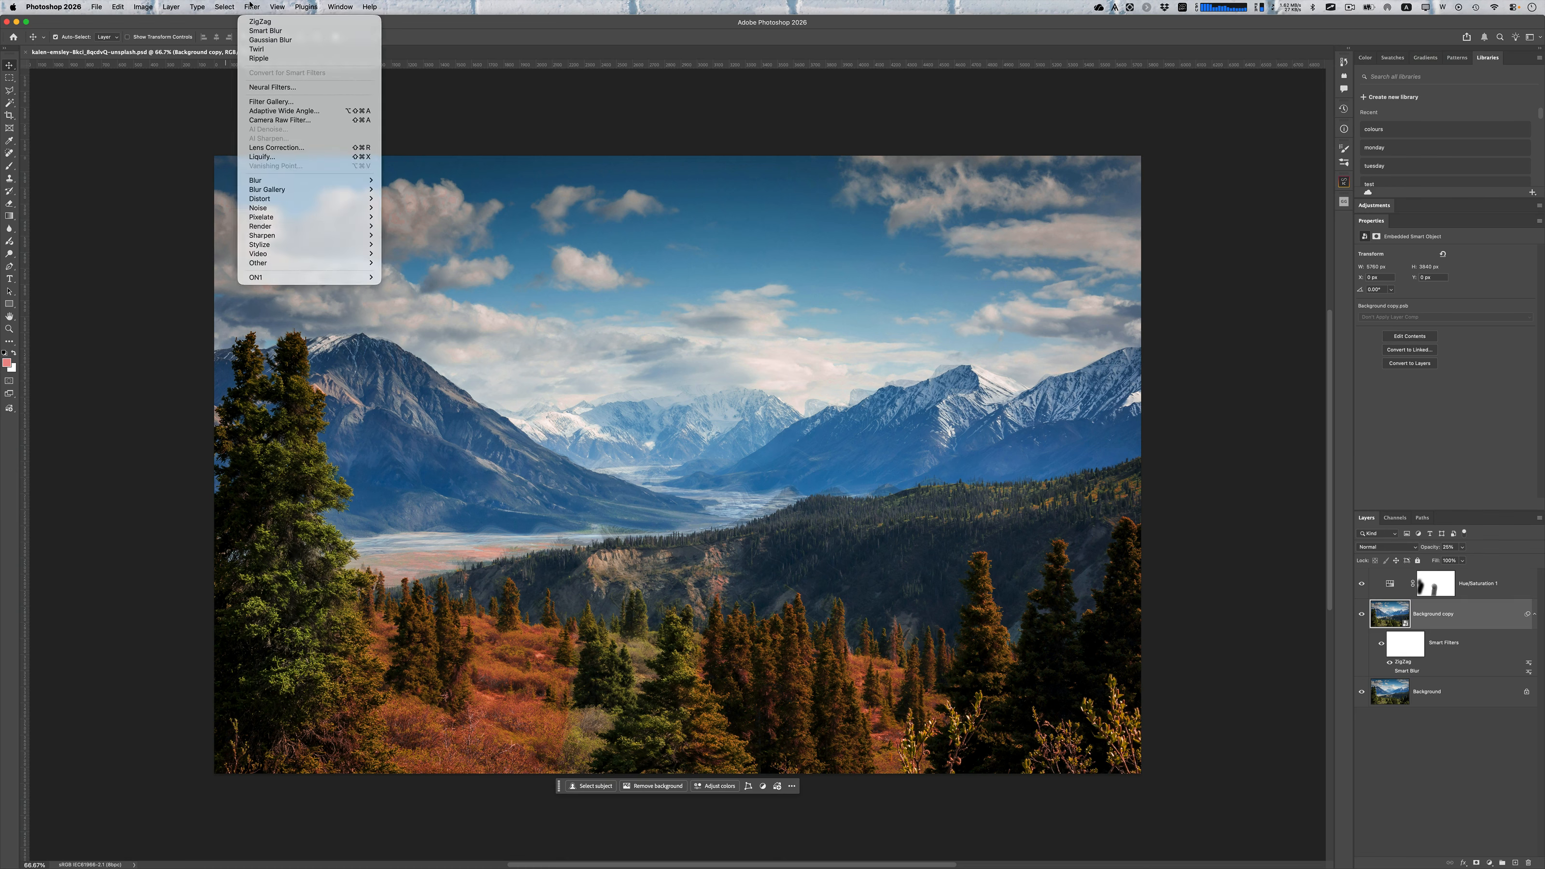
pyautogui.moveTo(302, 5)
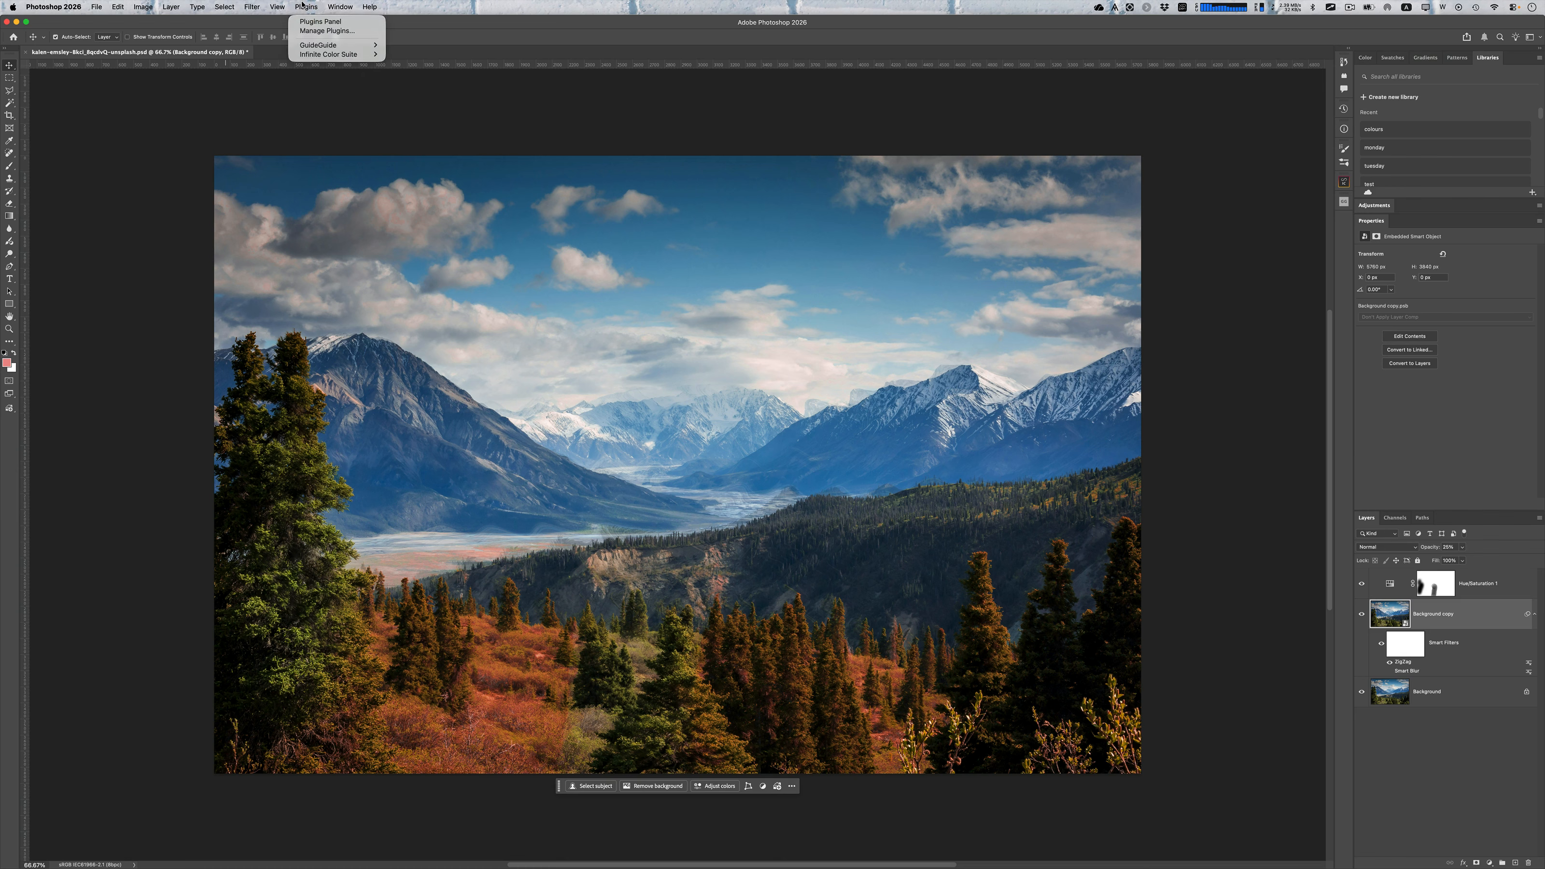
pyautogui.moveTo(309, 55)
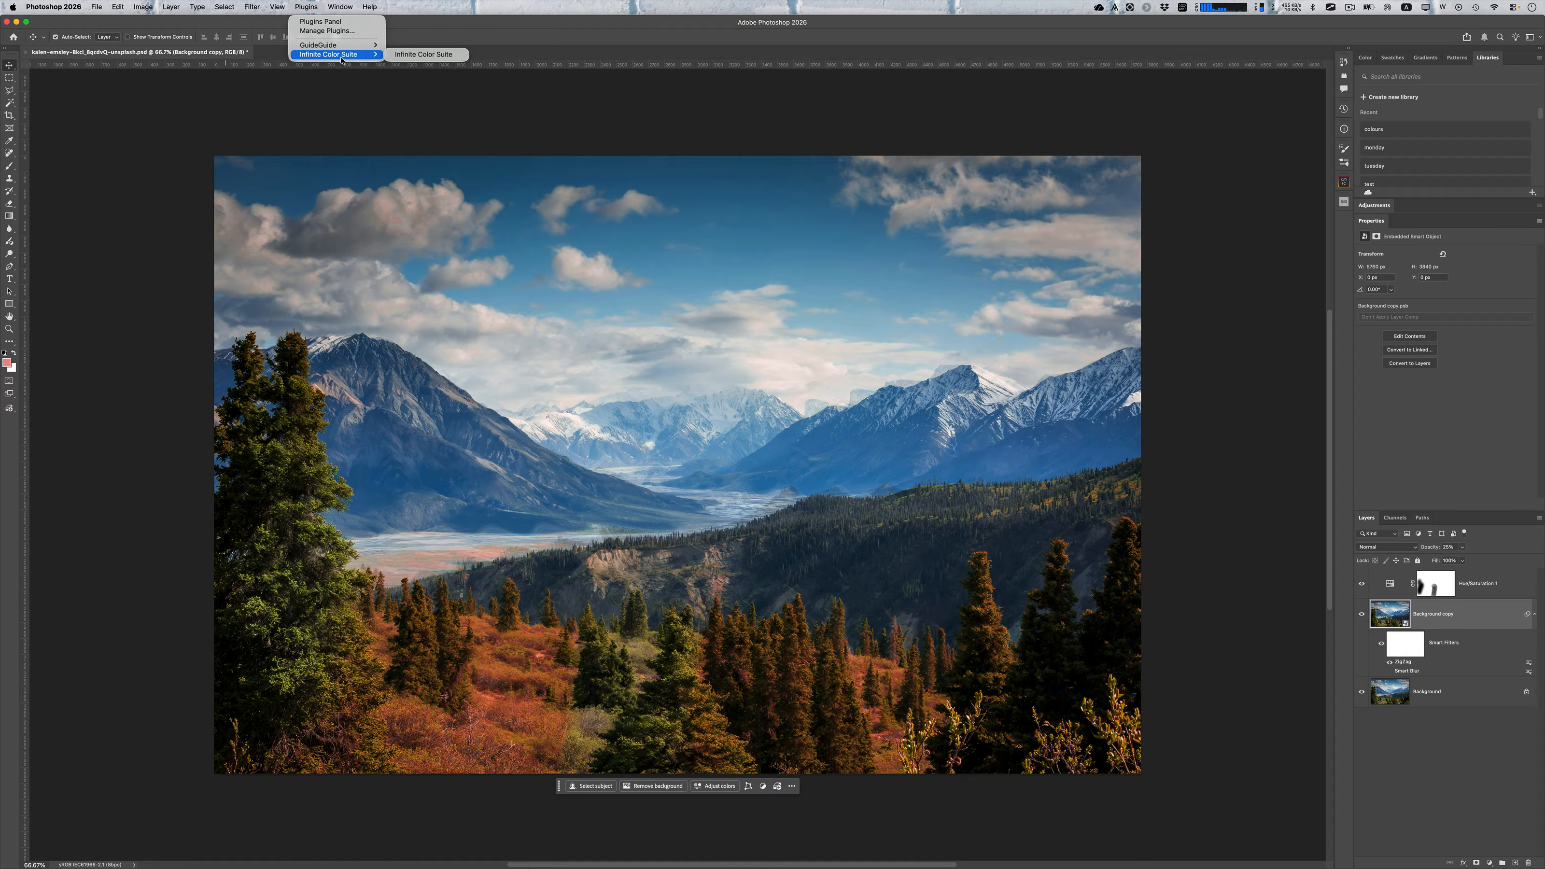
pyautogui.click(257, 5)
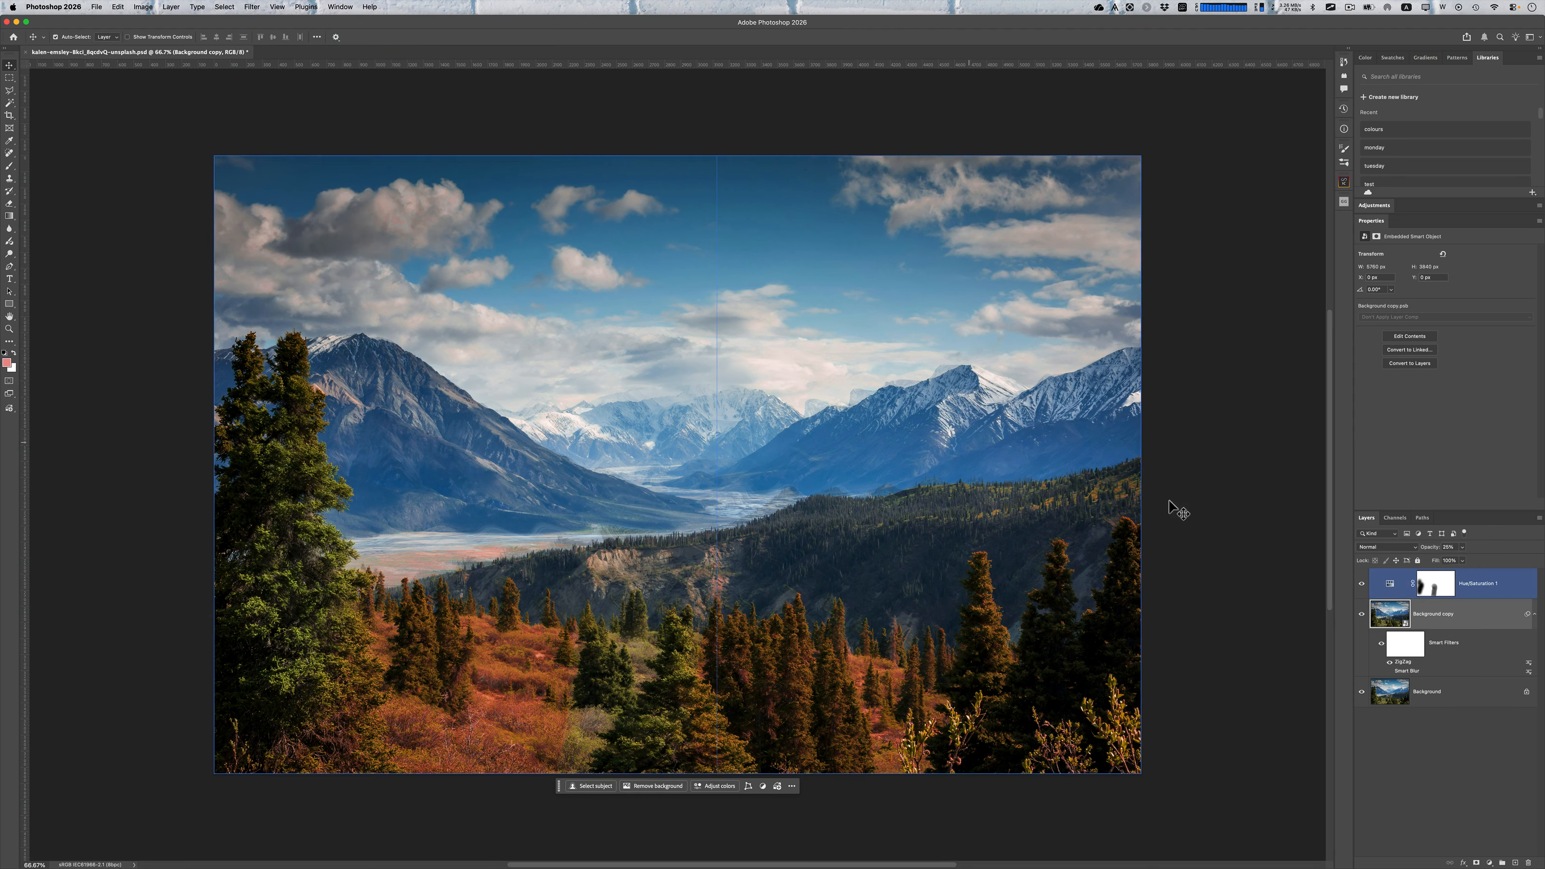
# Duplicate the Background copy layer, and hide the original Background copy and Background layers
pyautogui.rightClick(1431, 611)
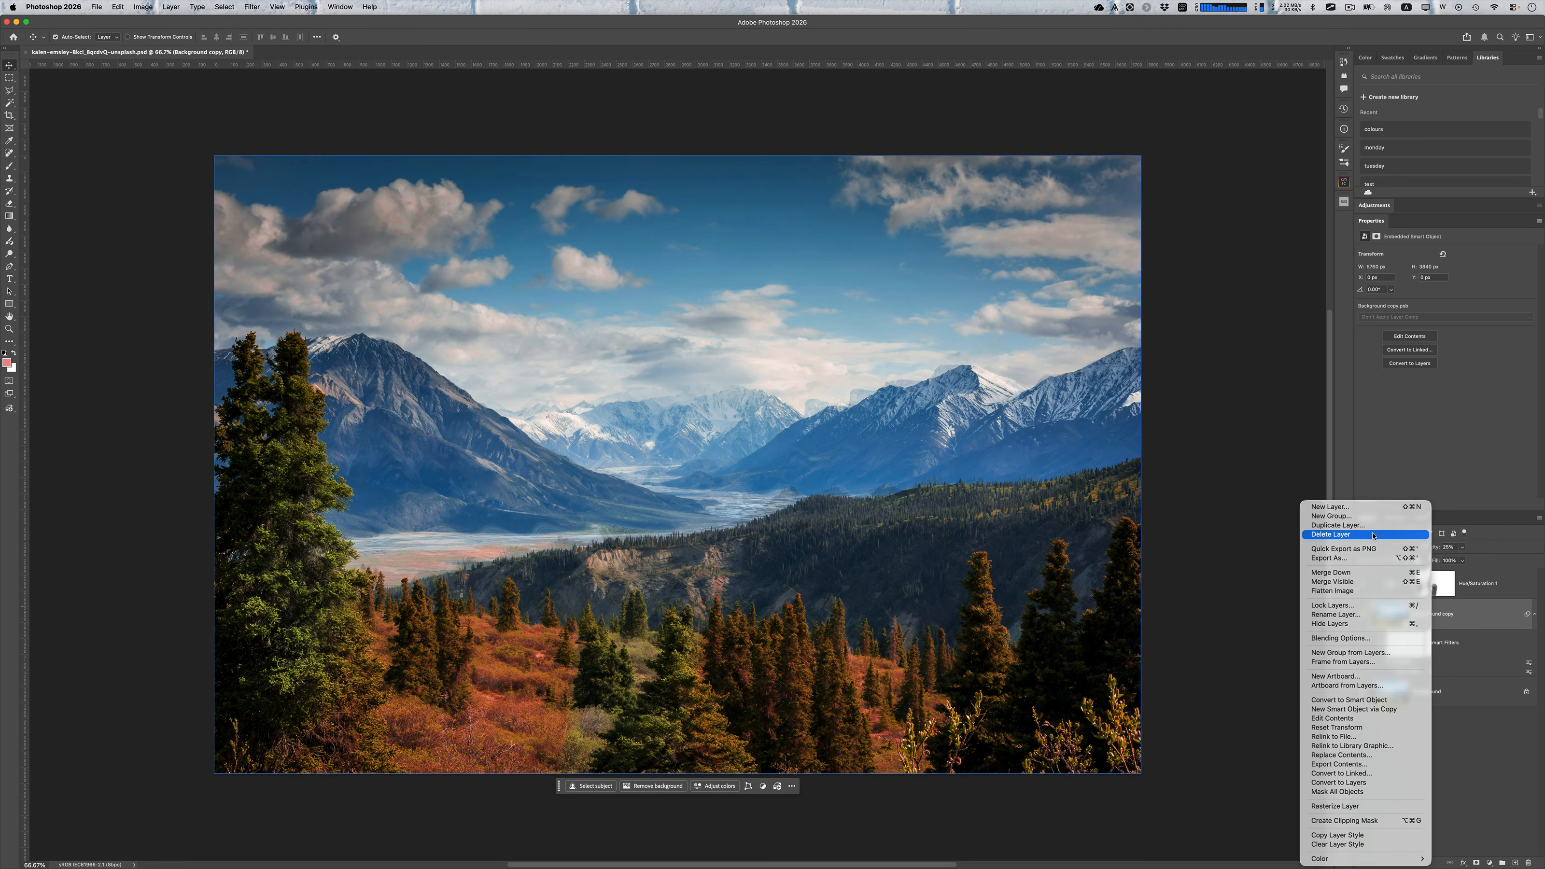
pyautogui.click(1339, 525)
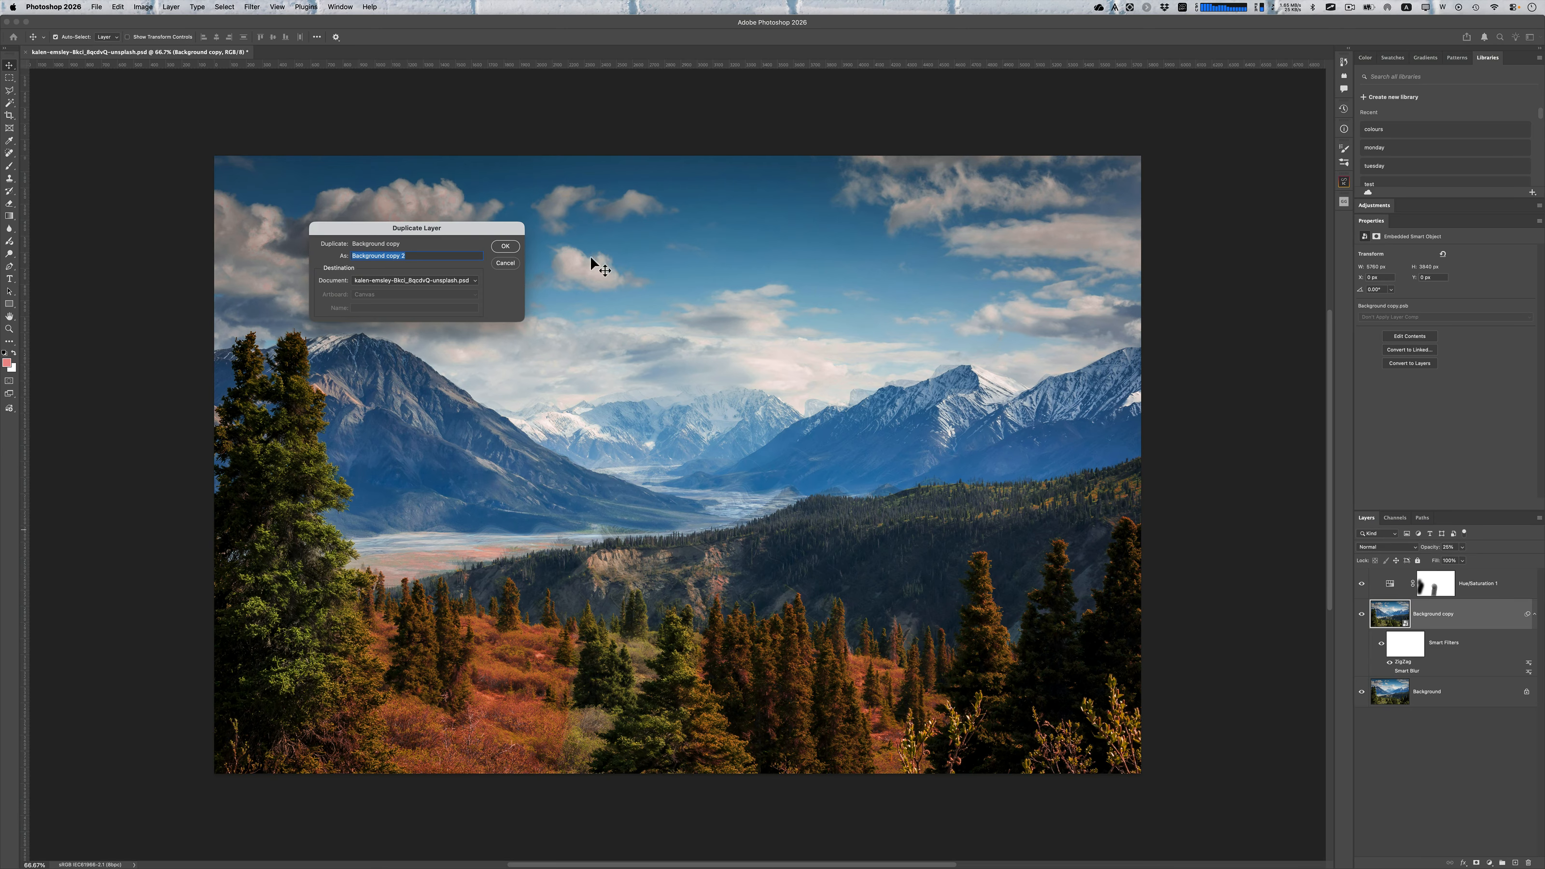
pyautogui.click(504, 245)
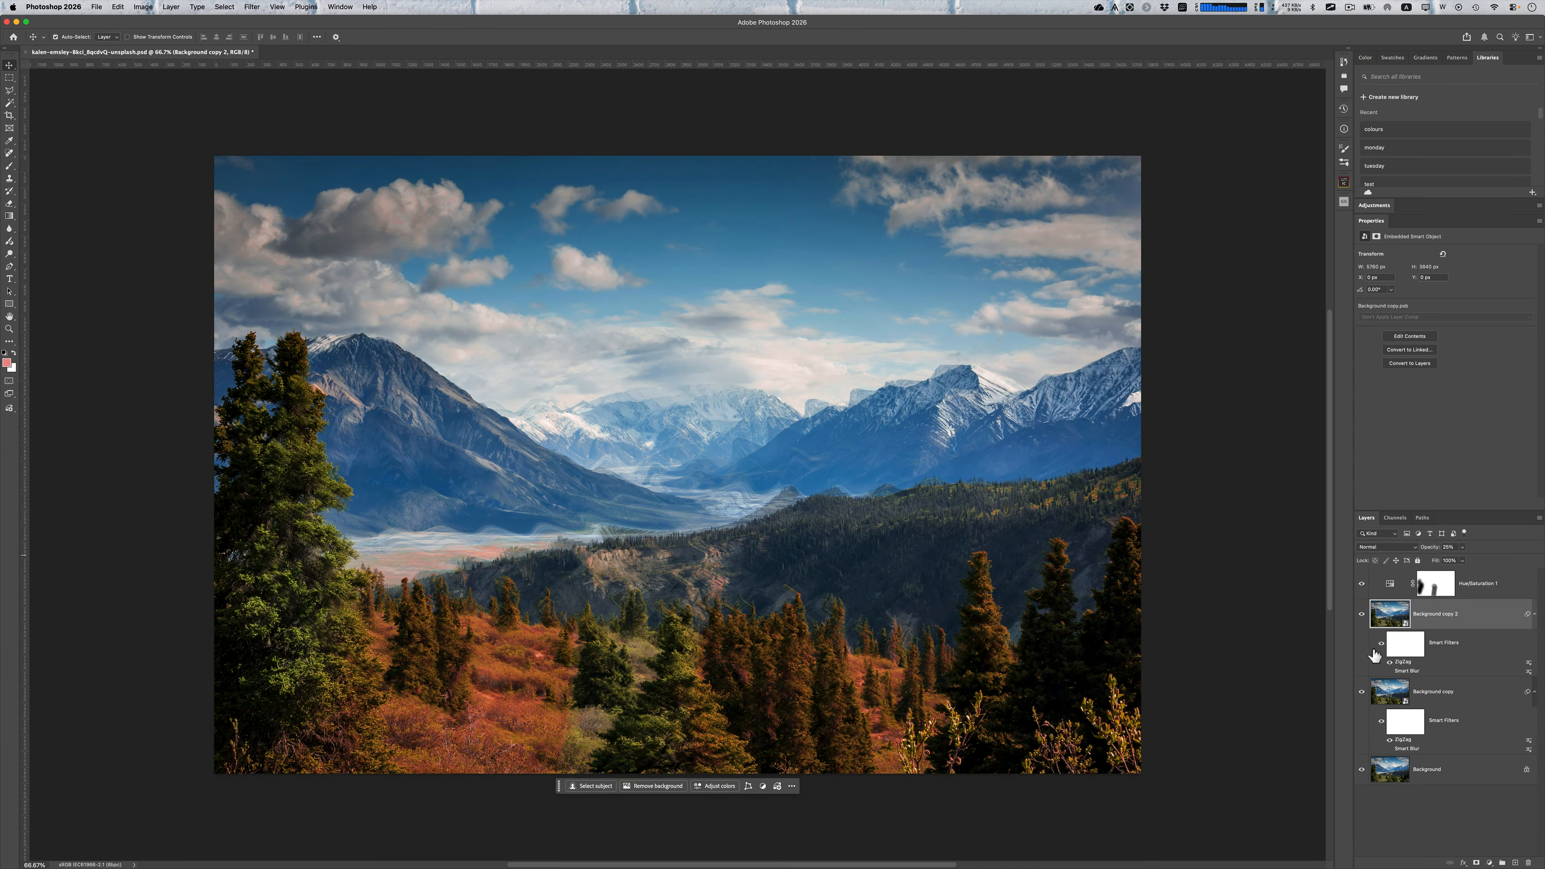
pyautogui.click(1362, 691)
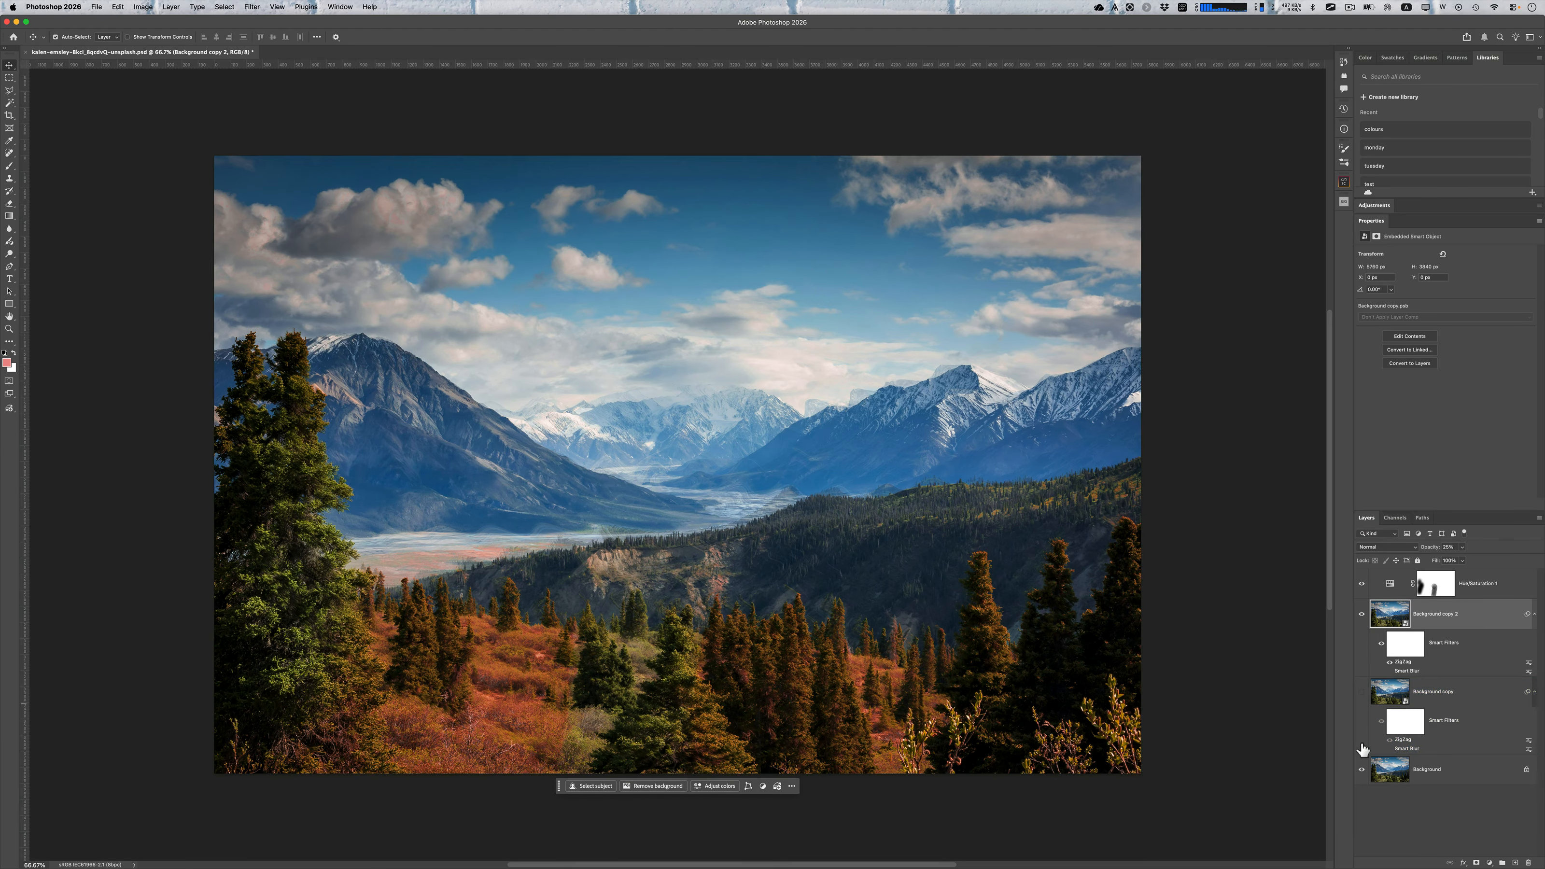
pyautogui.click(1362, 769)
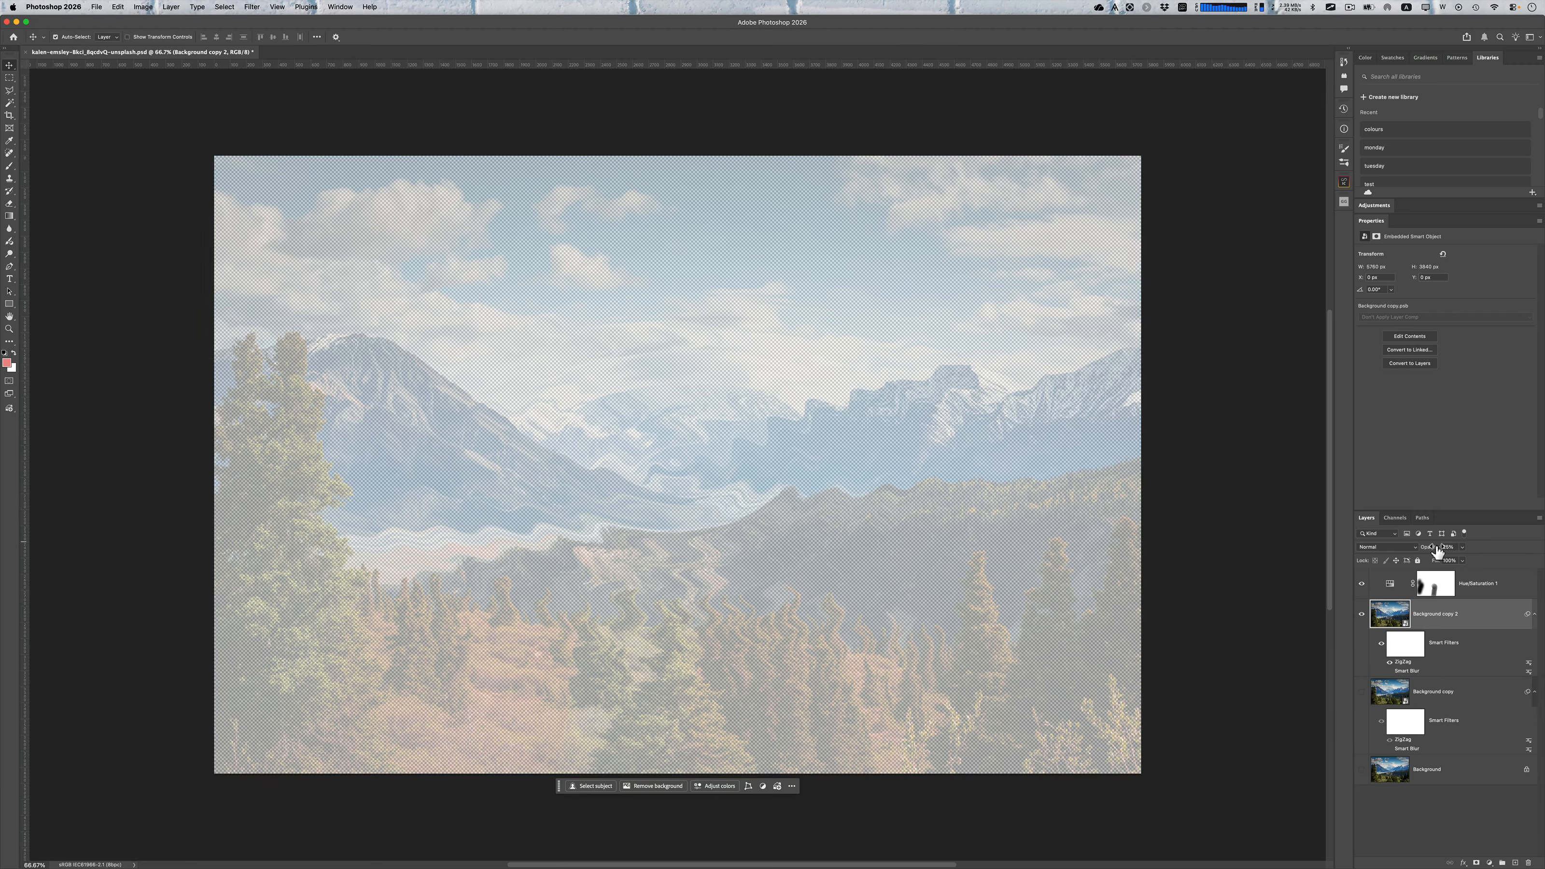
# Set the duplicated layer's opacity to 100% and clear all its smart filters
pyautogui.moveTo(1442, 549); pyautogui.dragTo(1543, 551)
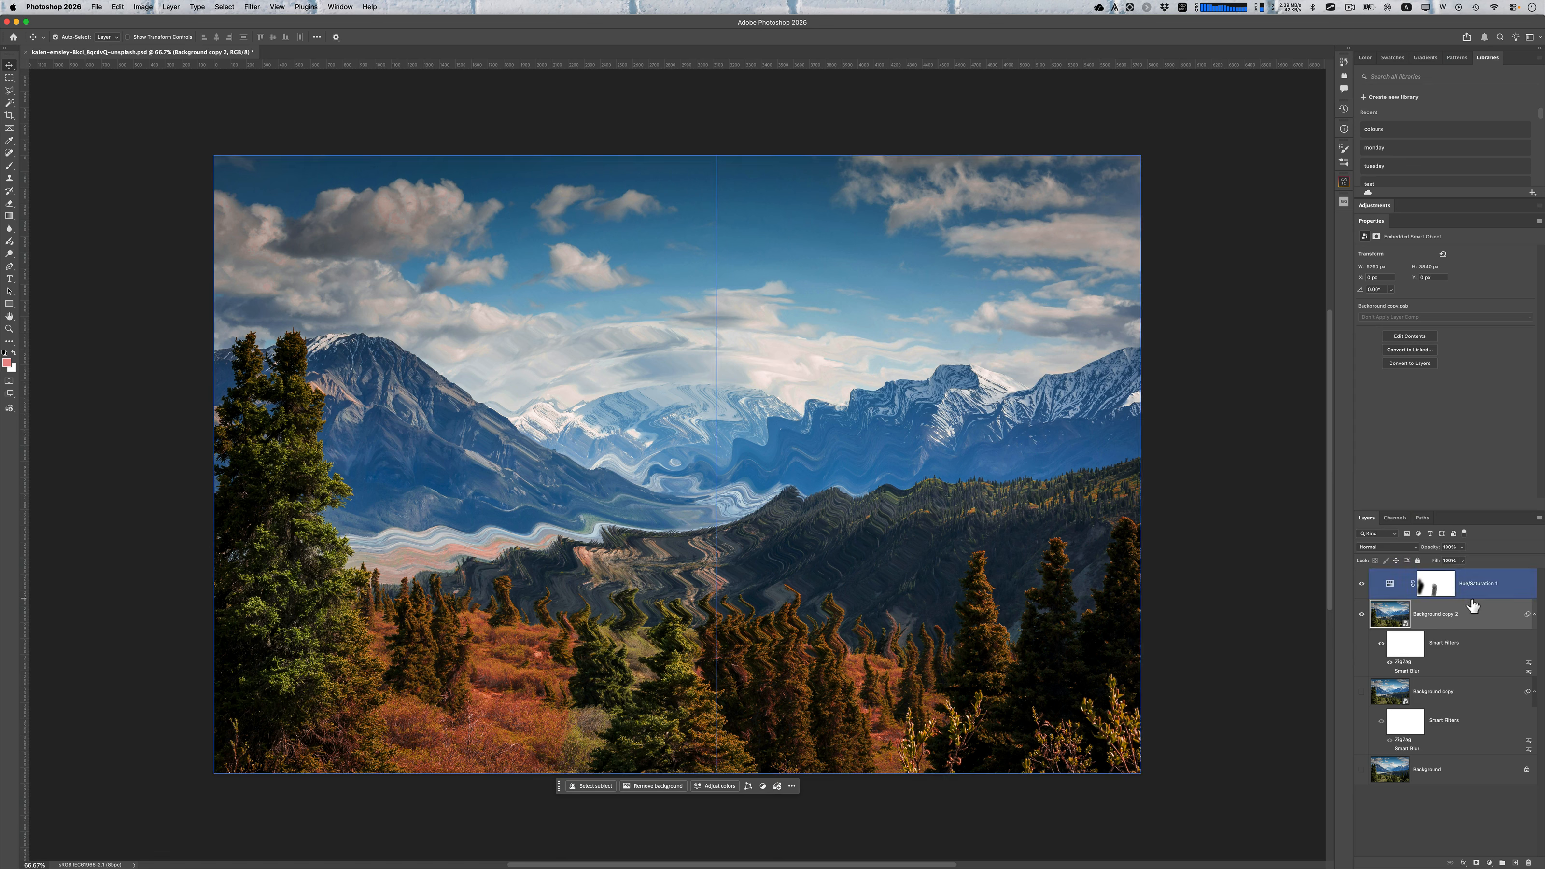
pyautogui.rightClick(1444, 642)
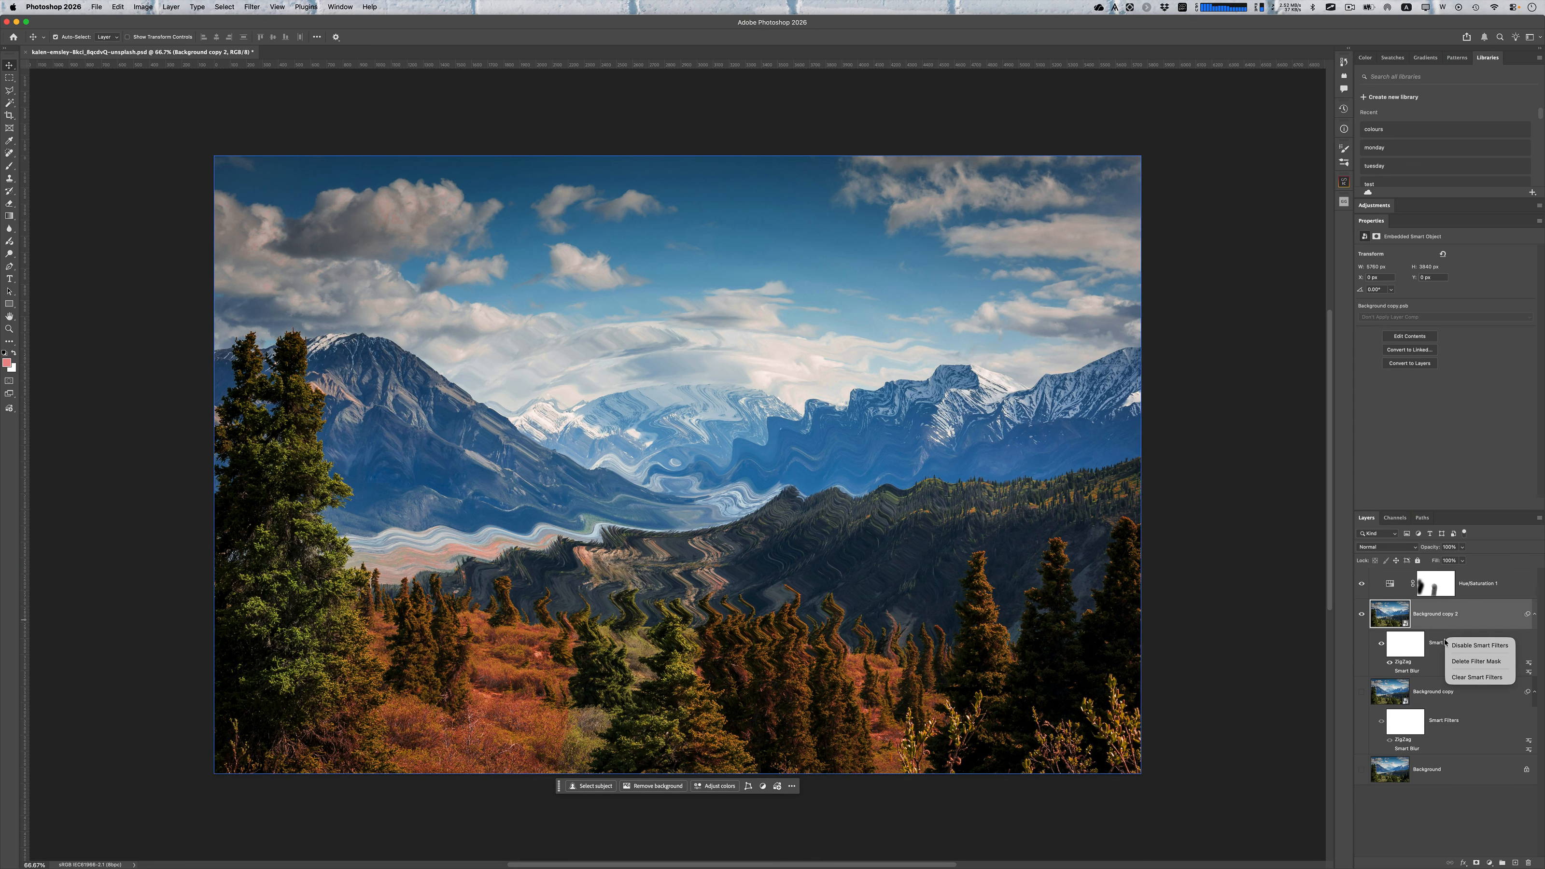
pyautogui.click(1454, 677)
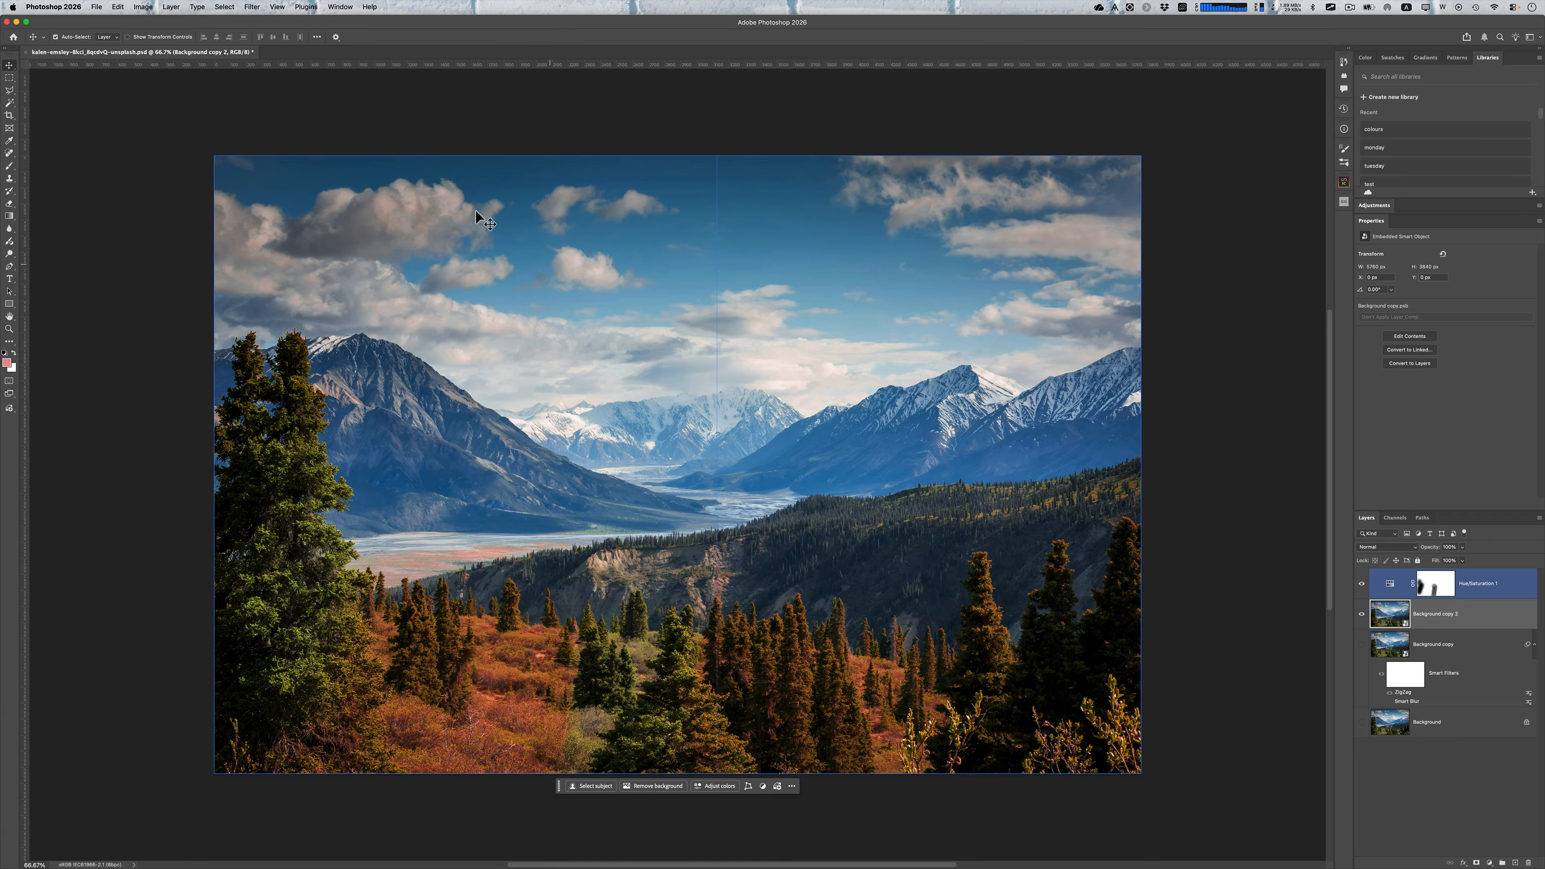
pyautogui.click(377, 139)
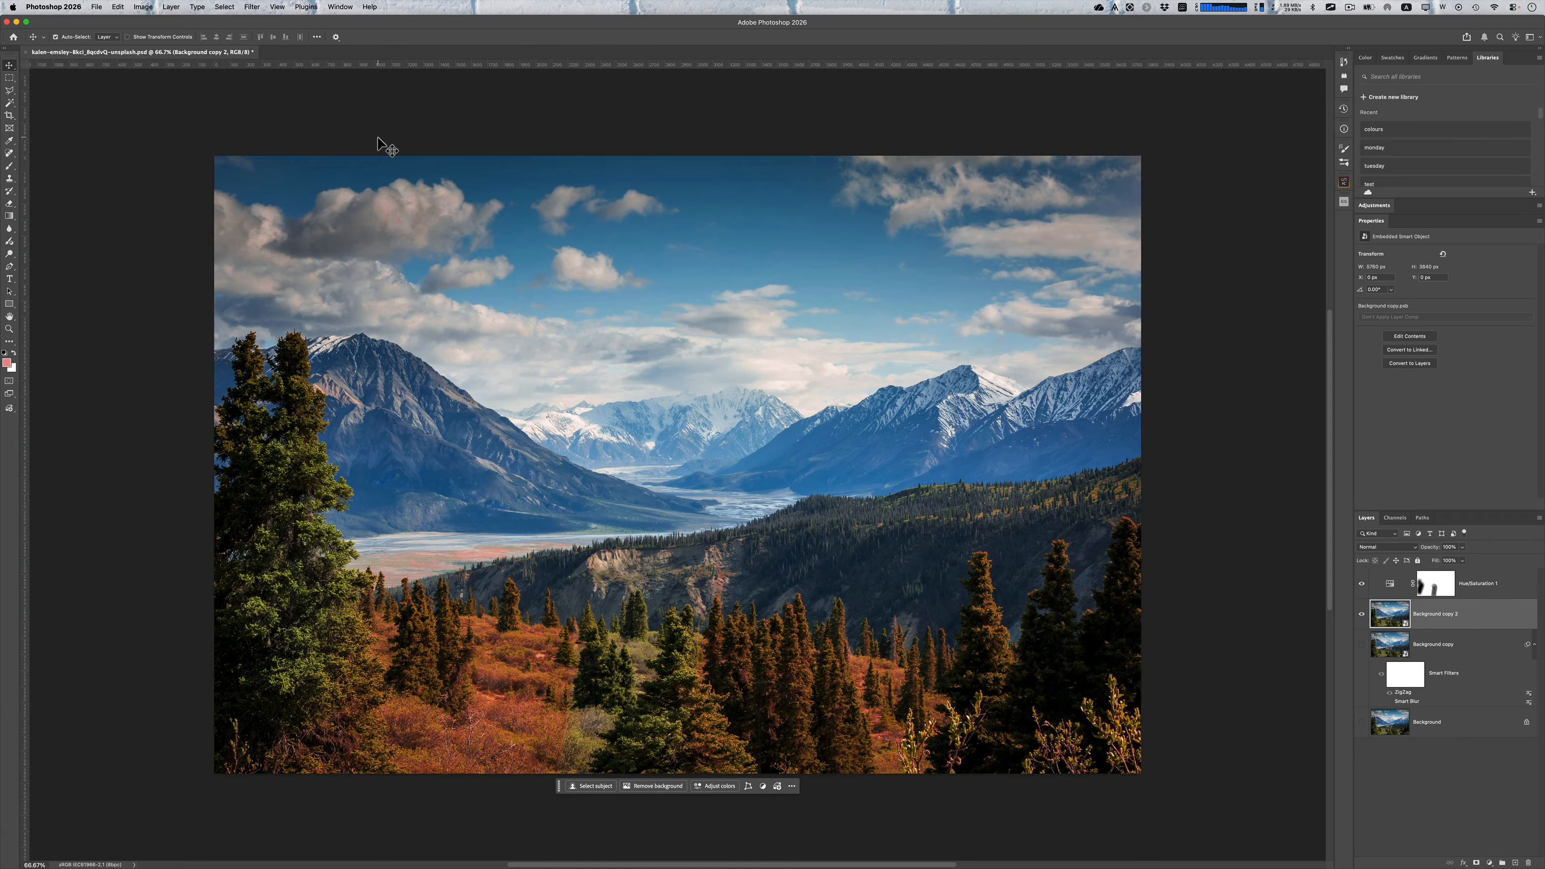
# Open the Liquify filter, enlarge the brush to 1000, and push the left mountain's slope and the distant peaks rightward
pyautogui.click(247, 5)
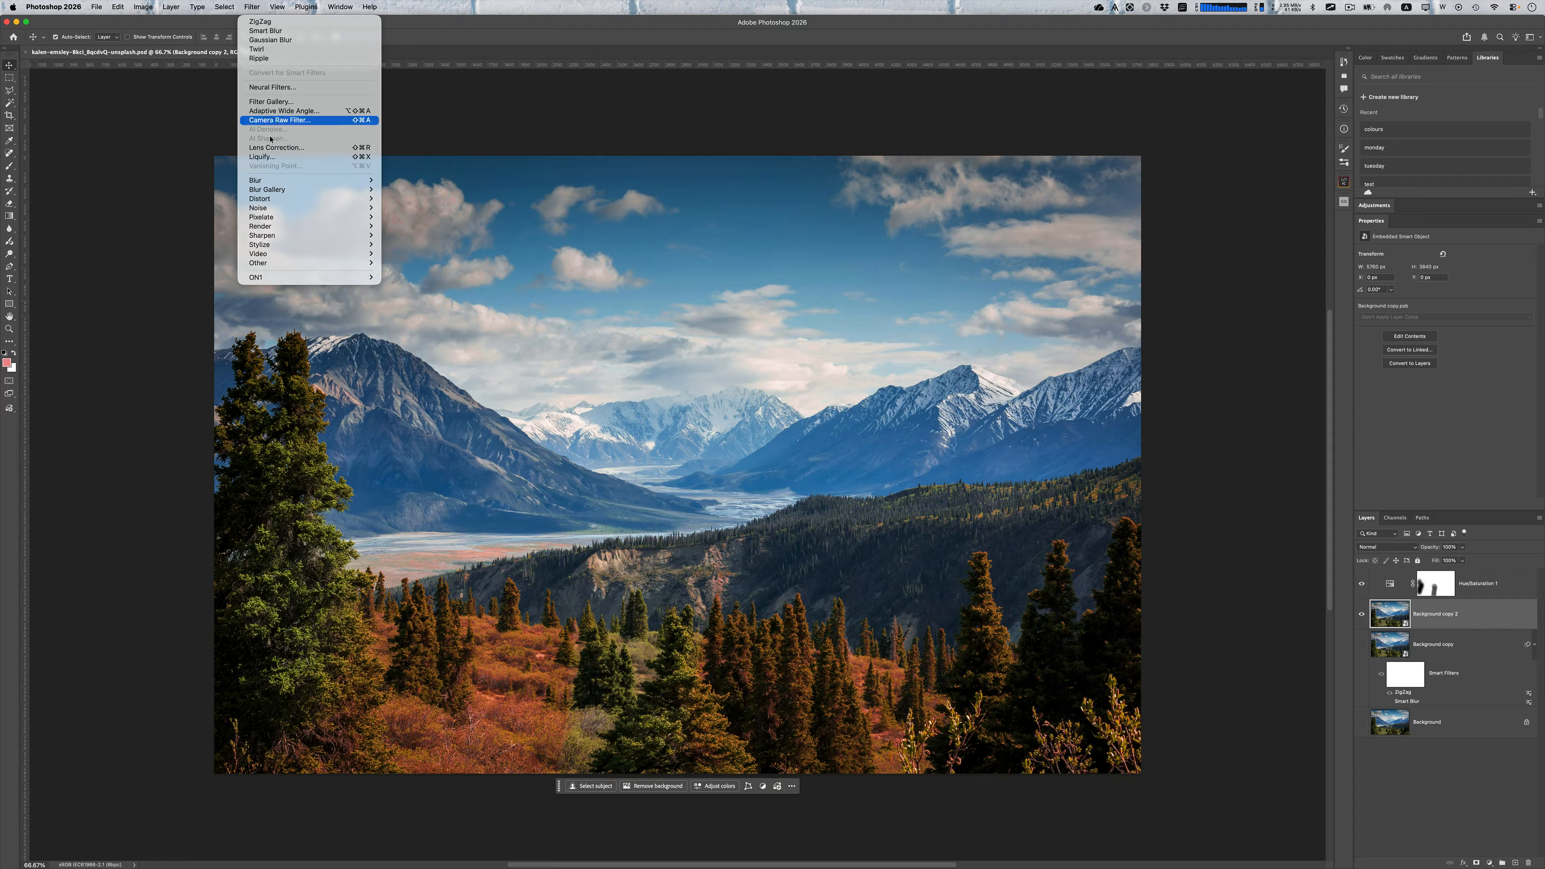
pyautogui.click(277, 159)
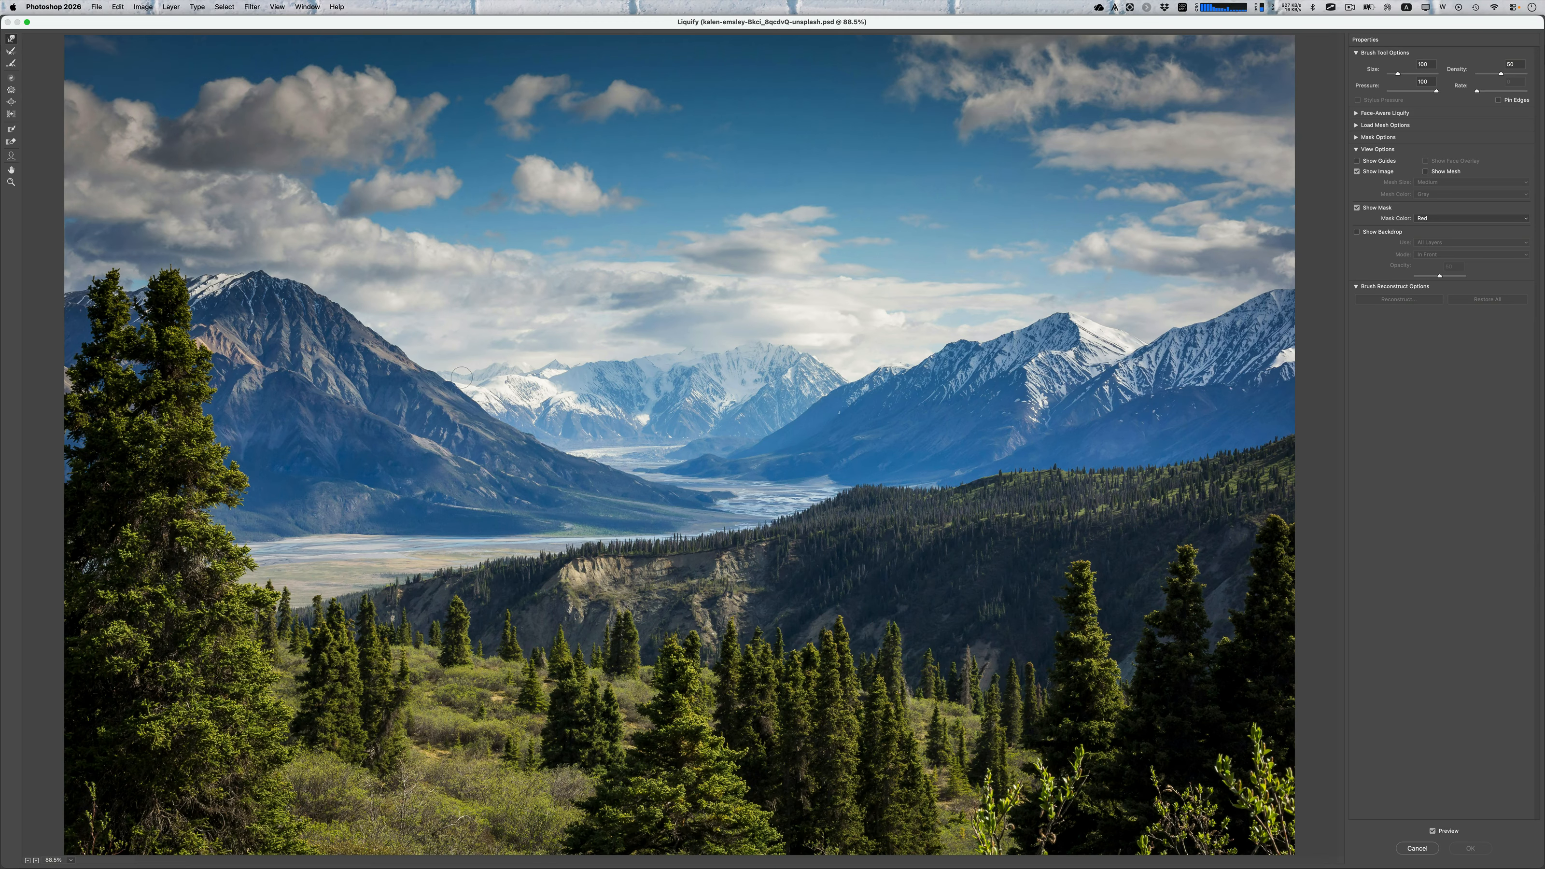
pyautogui.press(']')
pyautogui.press(']')
pyautogui.press(']')
pyautogui.press(']')
pyautogui.press(']')
pyautogui.press(']')
pyautogui.press(']')
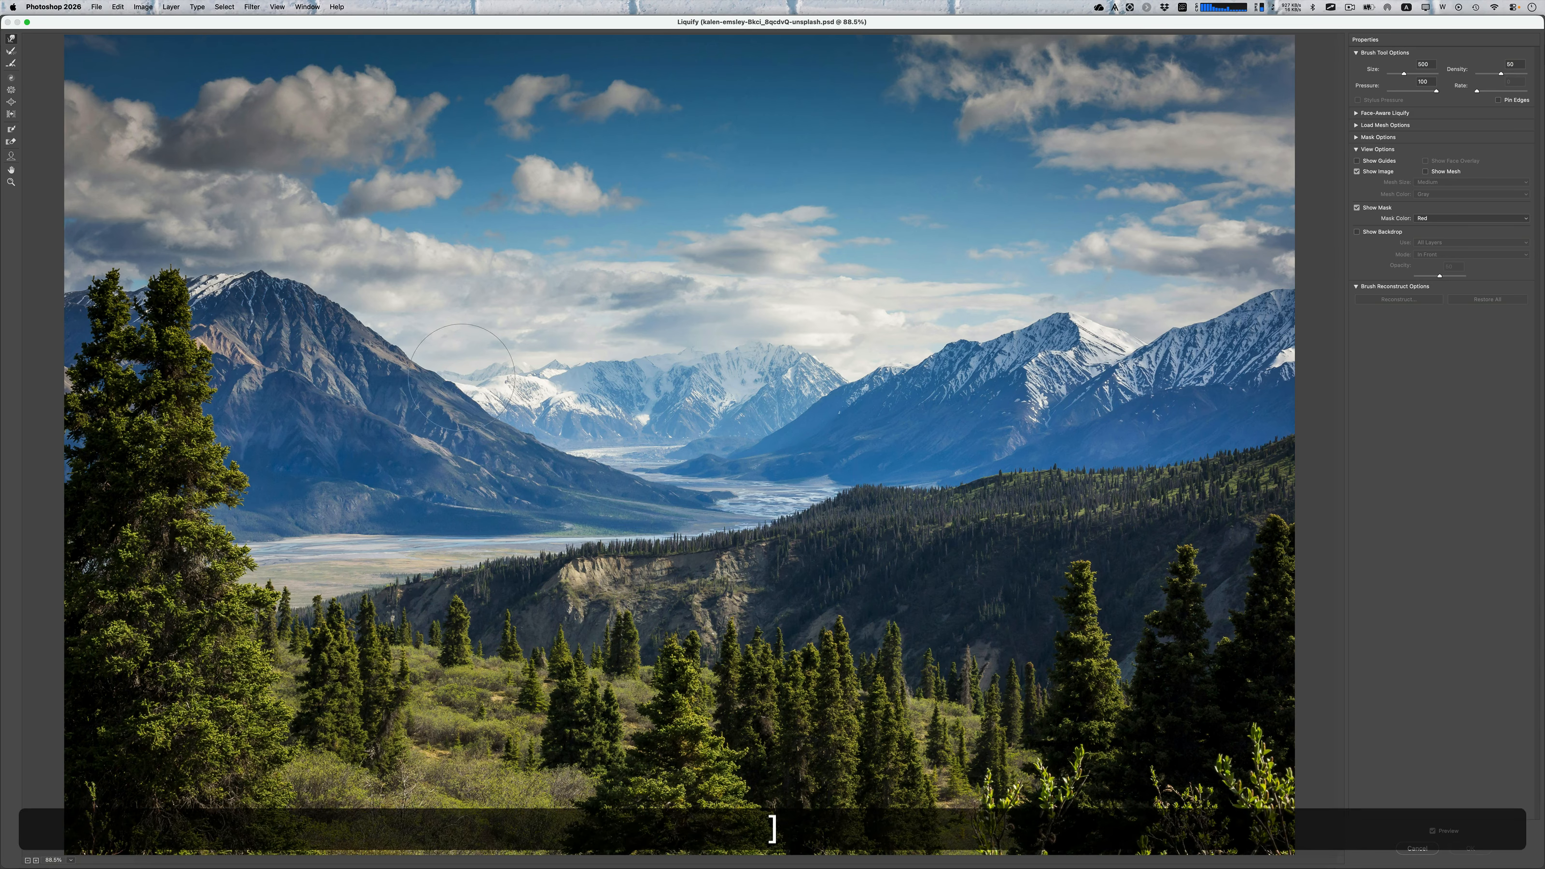
pyautogui.press(']')
pyautogui.press(']')
pyautogui.moveTo(468, 371)
pyautogui.mouseDown()
pyautogui.moveTo(478, 434)
pyautogui.moveTo(687, 421)
pyautogui.moveTo(690, 397)
pyautogui.moveTo(748, 365)
pyautogui.mouseUp()
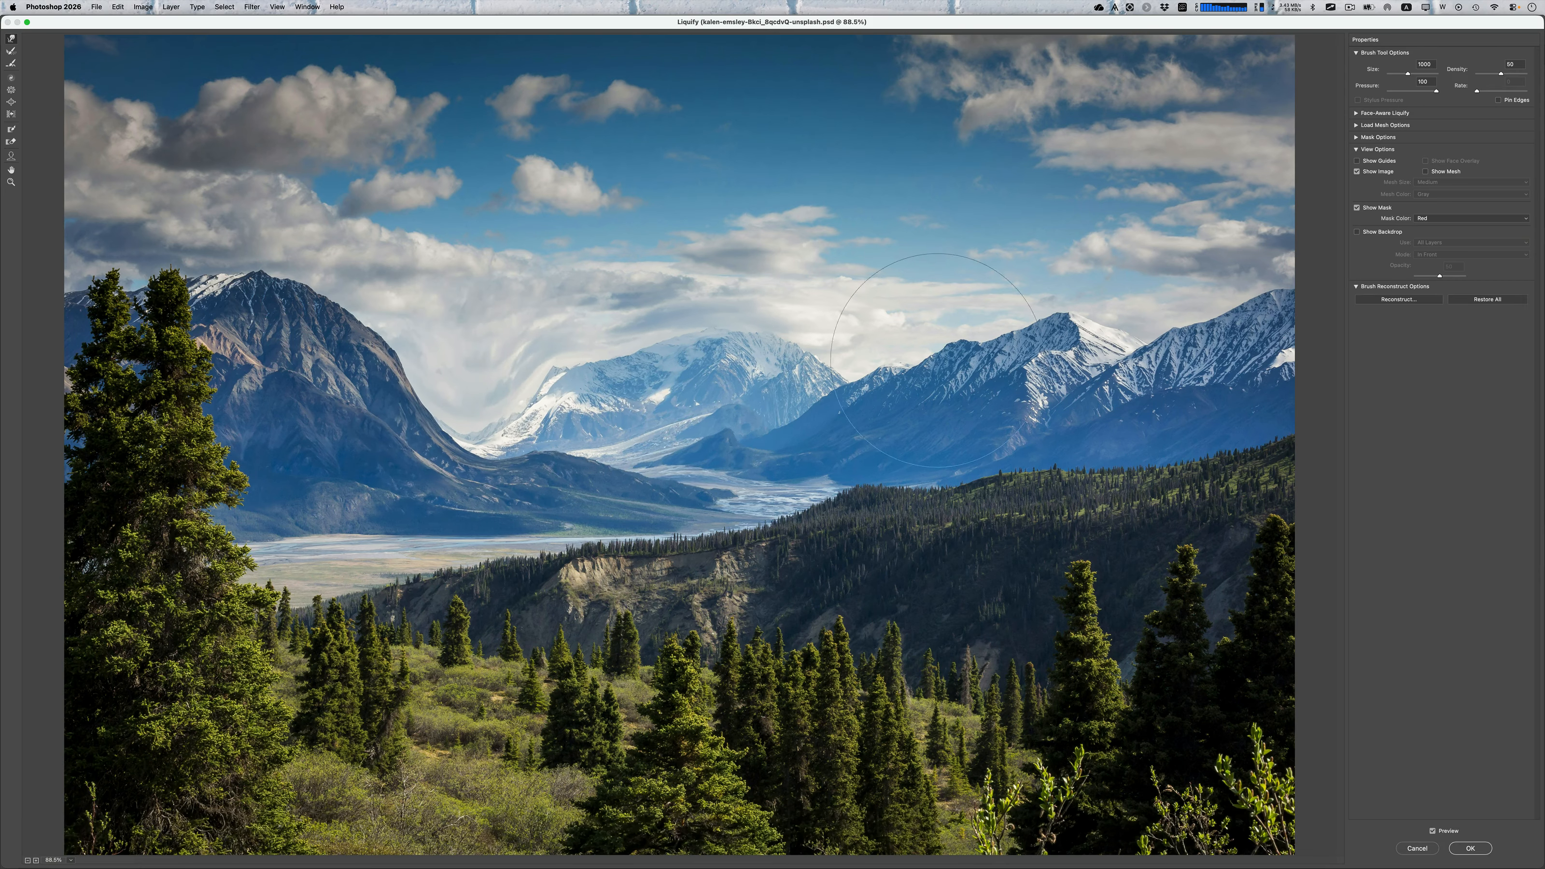
# Warp the right-hand peaks and the wooded ridge with Liquify, apply the filter, and toggle its visibility off and on
pyautogui.moveTo(951, 395); pyautogui.dragTo(964, 419)
pyautogui.moveTo(864, 528); pyautogui.dragTo(784, 502)
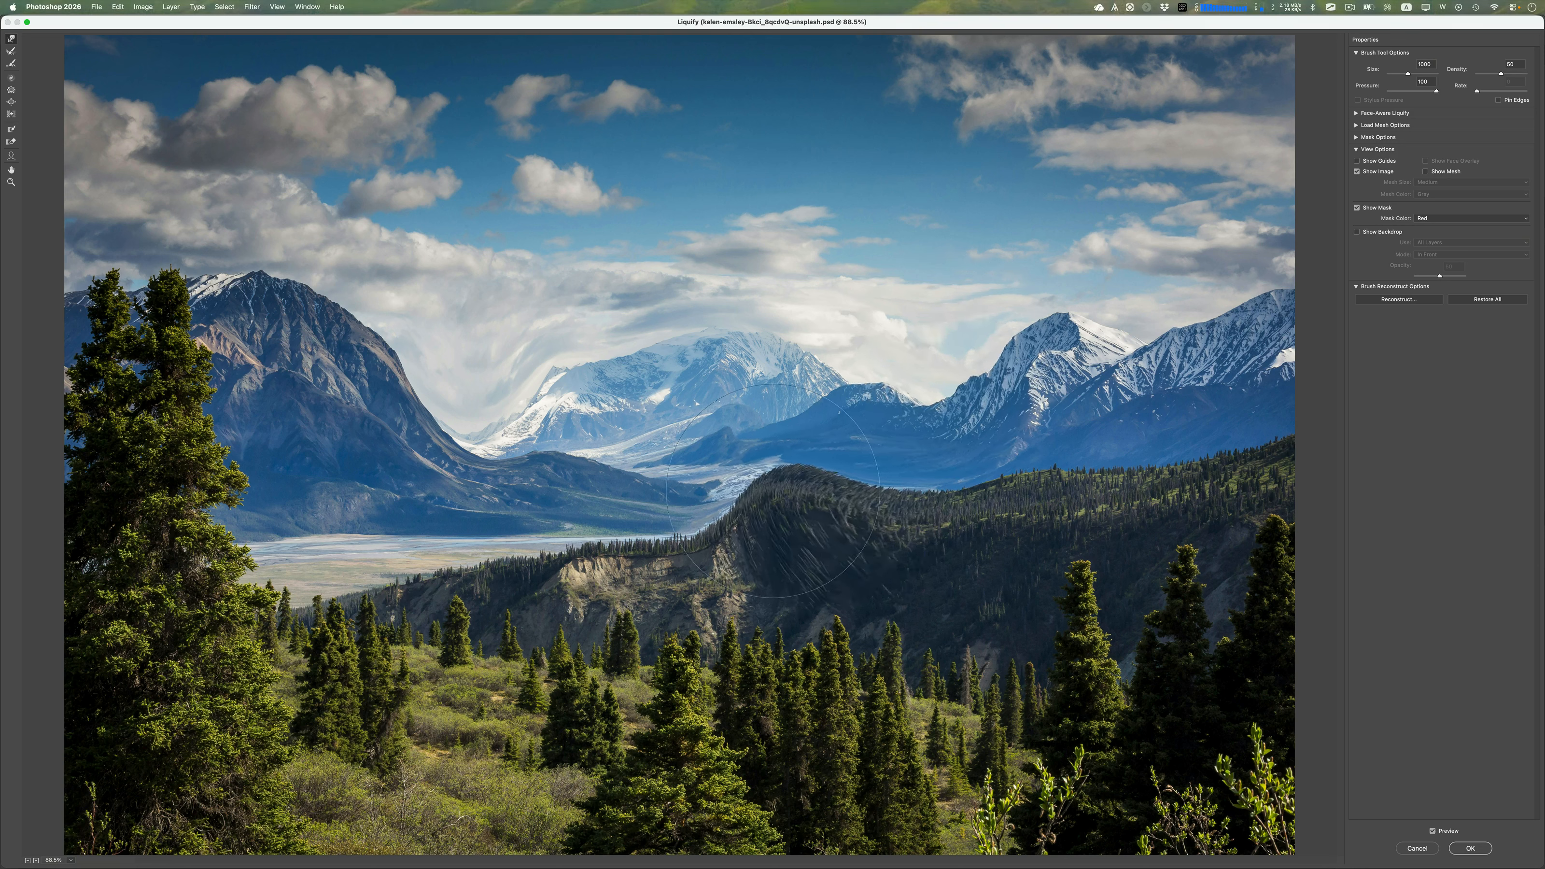
pyautogui.moveTo(663, 560); pyautogui.dragTo(660, 530)
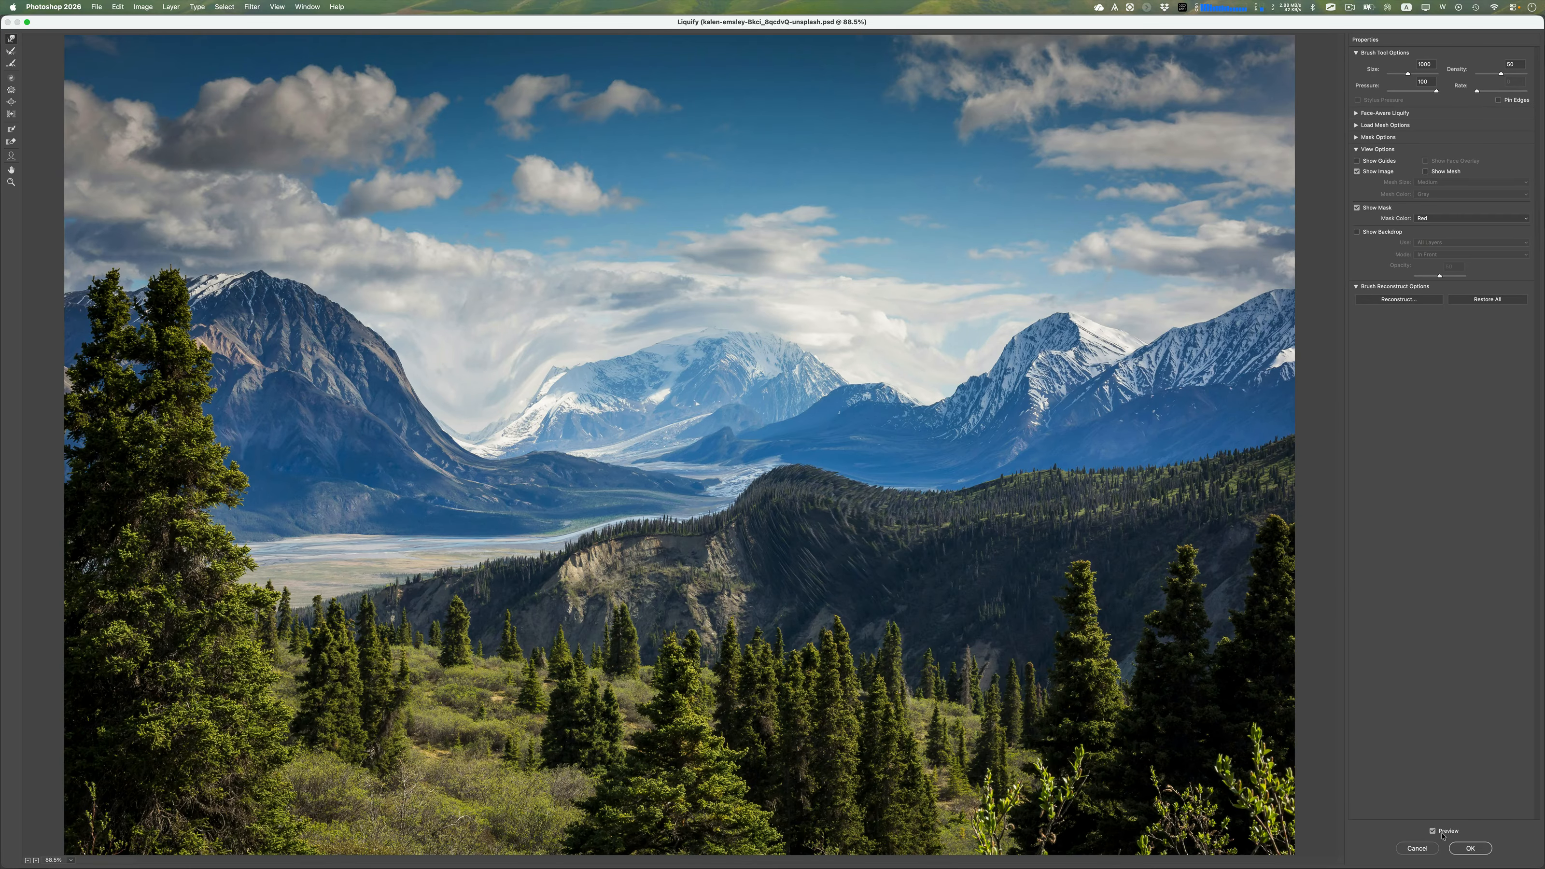
pyautogui.click(1457, 852)
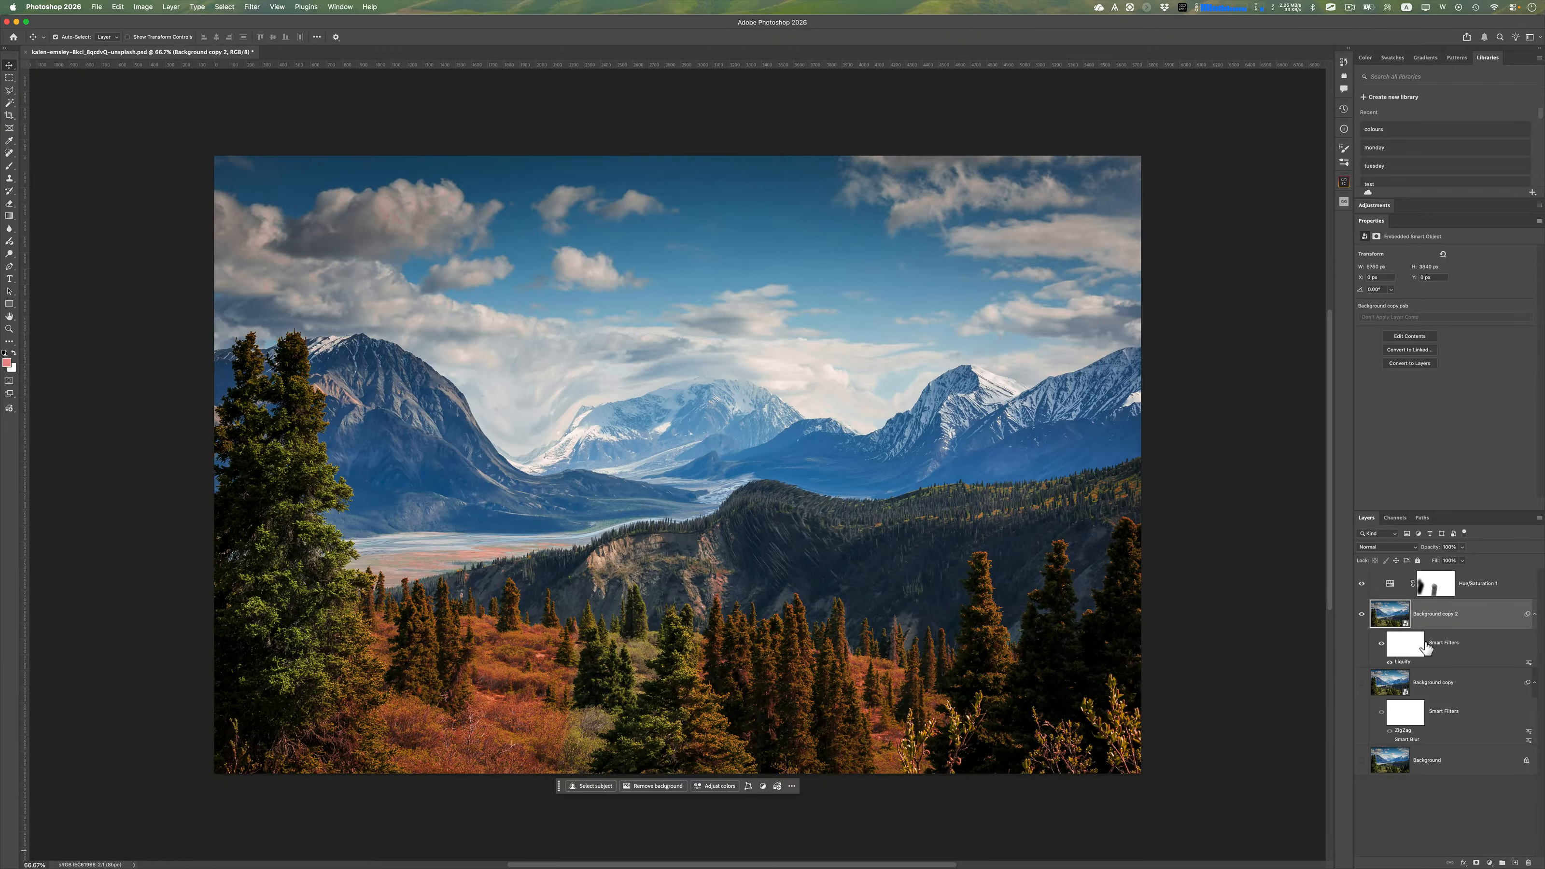
pyautogui.click(1390, 663)
pyautogui.click(1391, 664)
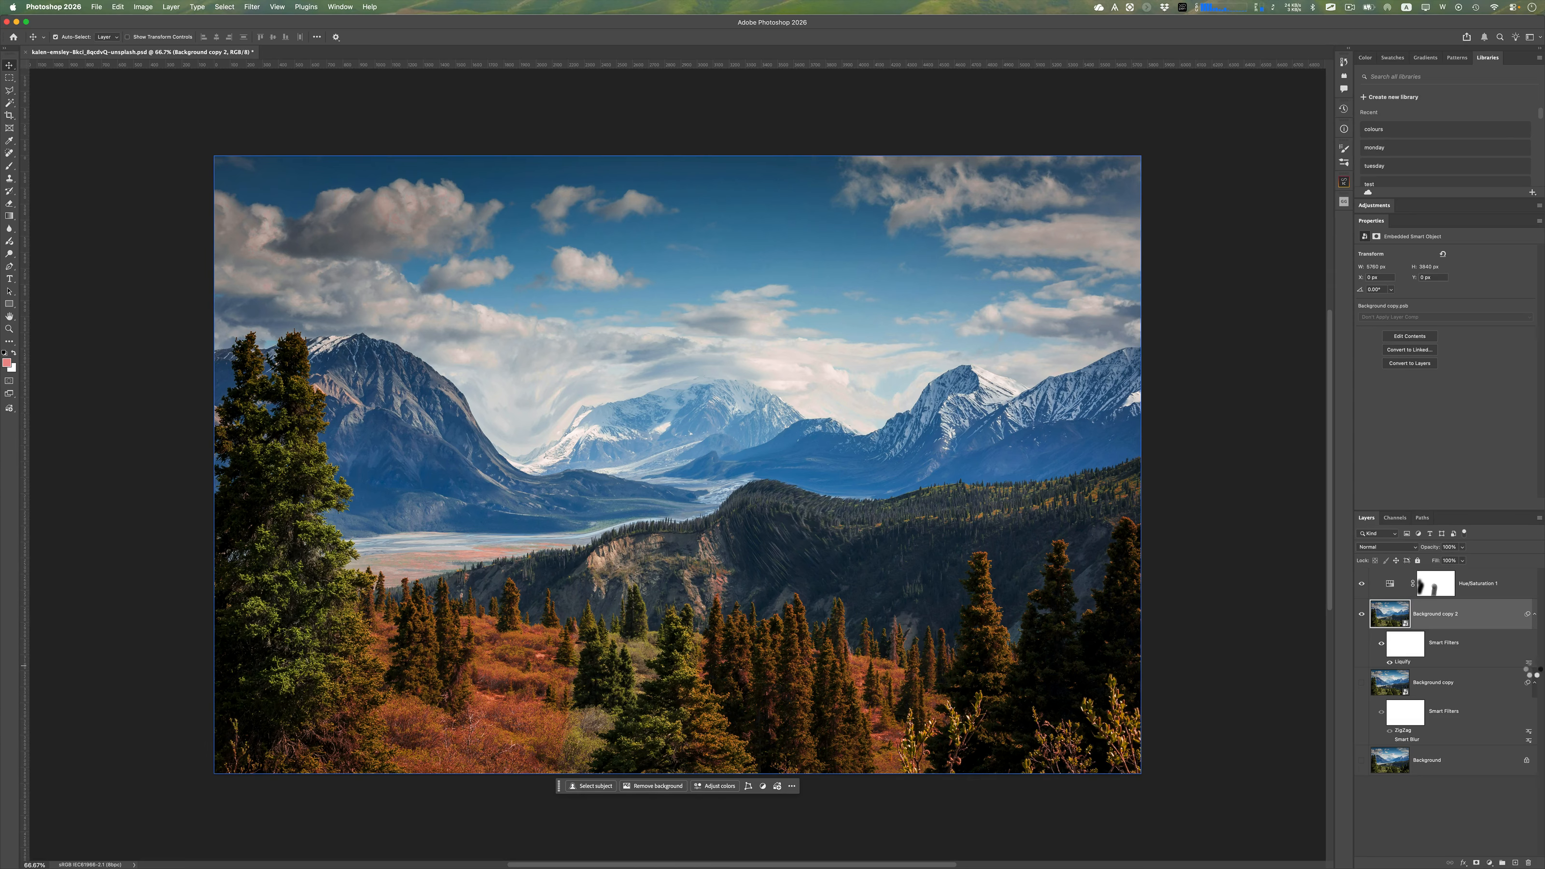
# Open the Liquify smart filter's blending options and lower its opacity to 57%
pyautogui.doubleClick(1527, 663)
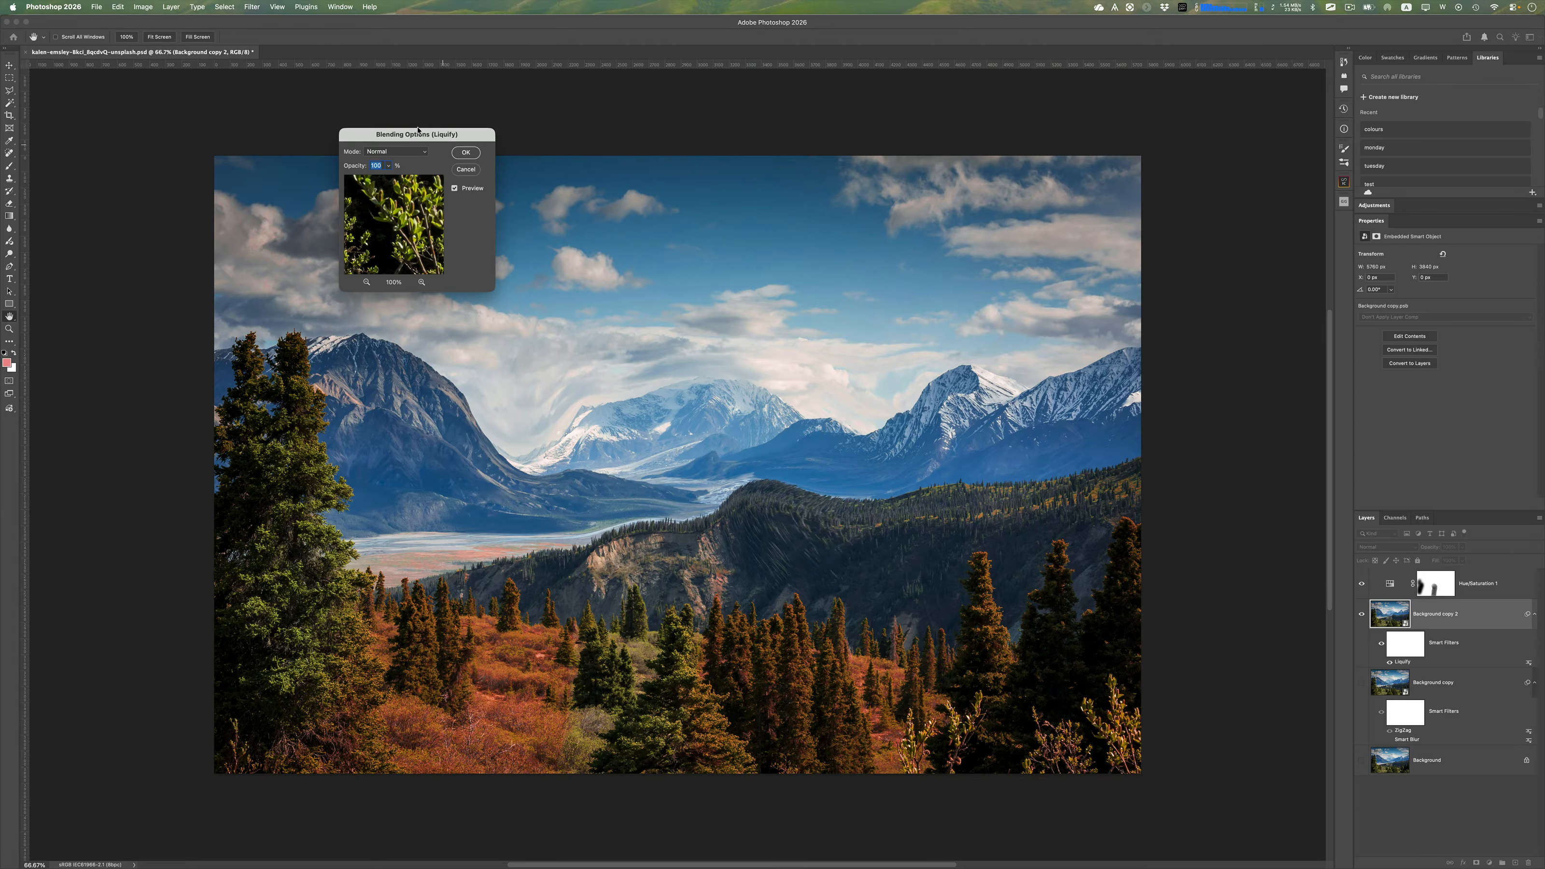
pyautogui.moveTo(417, 138); pyautogui.dragTo(1108, 242)
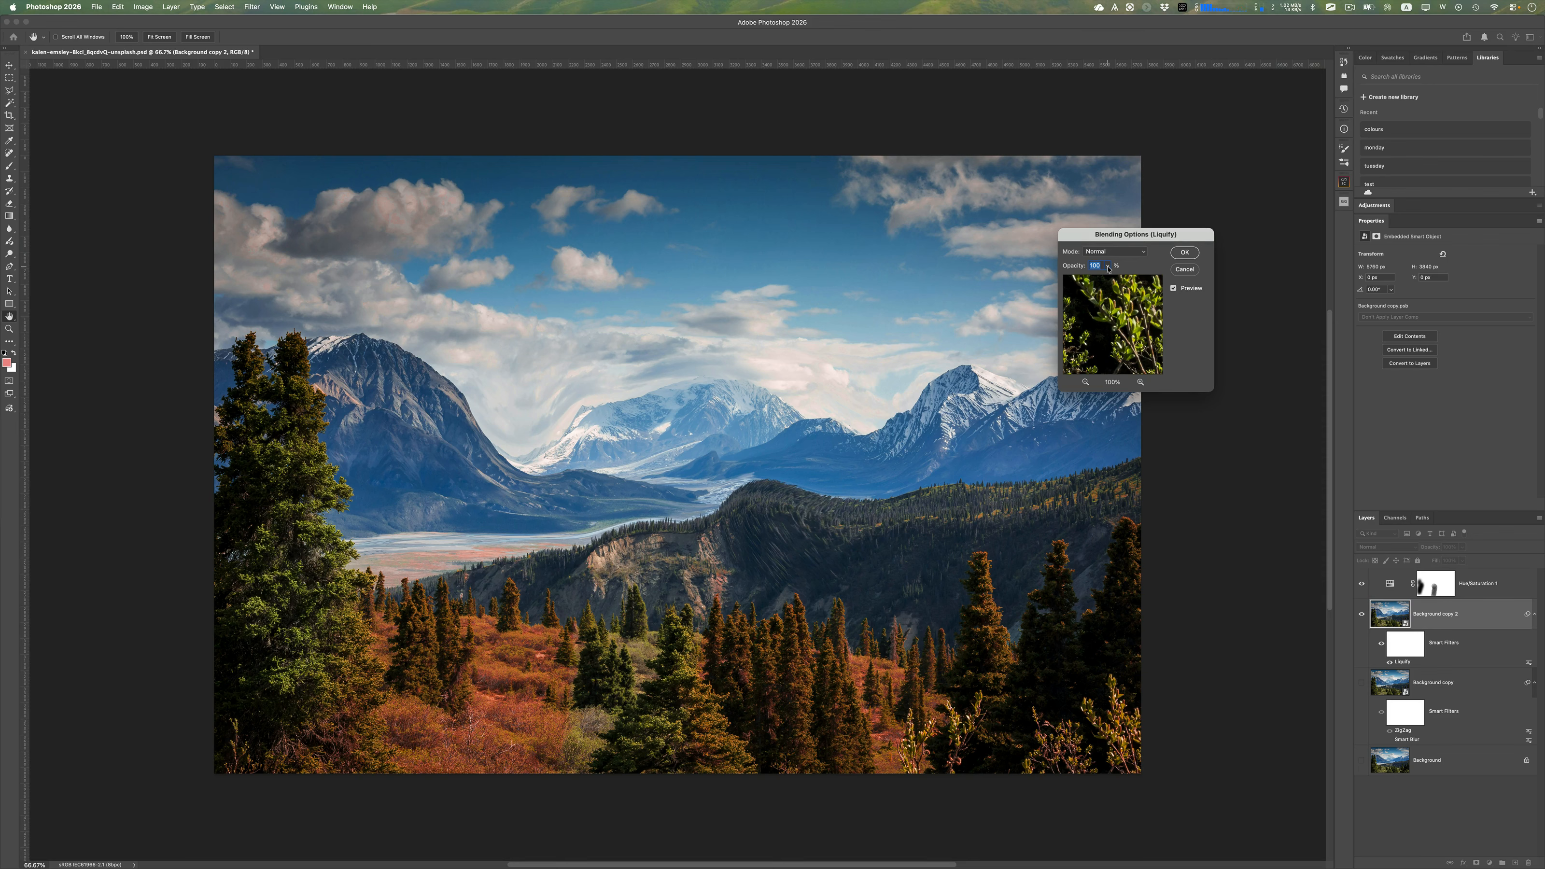
pyautogui.moveTo(1108, 269)
pyautogui.mouseDown()
pyautogui.moveTo(1073, 281)
pyautogui.moveTo(1090, 281)
pyautogui.mouseUp()
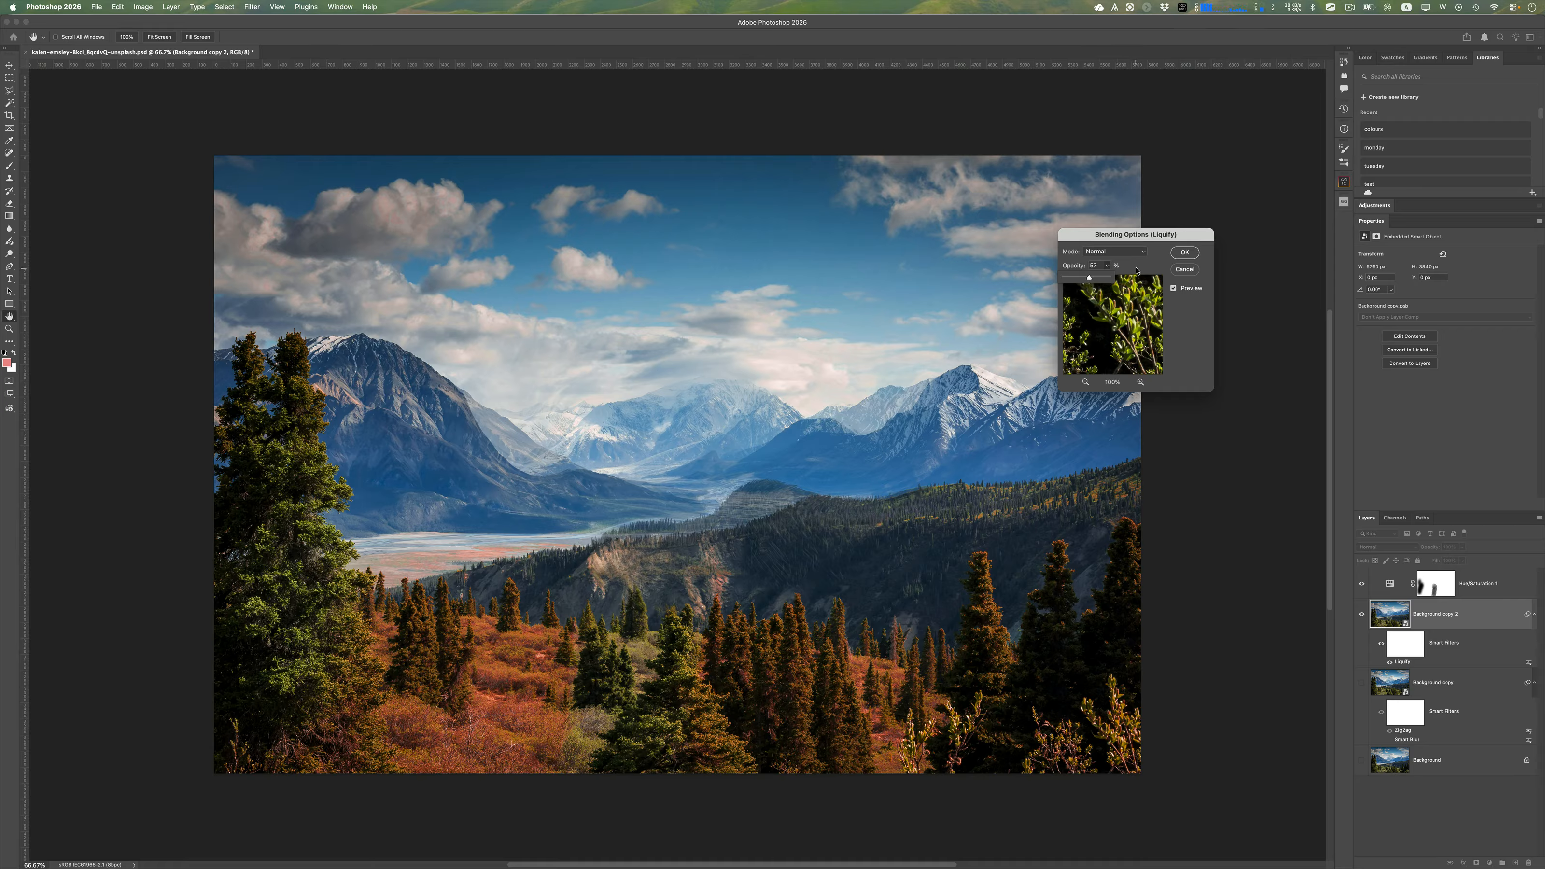
# Change the Liquify filter's blend mode to Overlay, set its opacity to 79%, and apply the blending options
pyautogui.click(1131, 252)
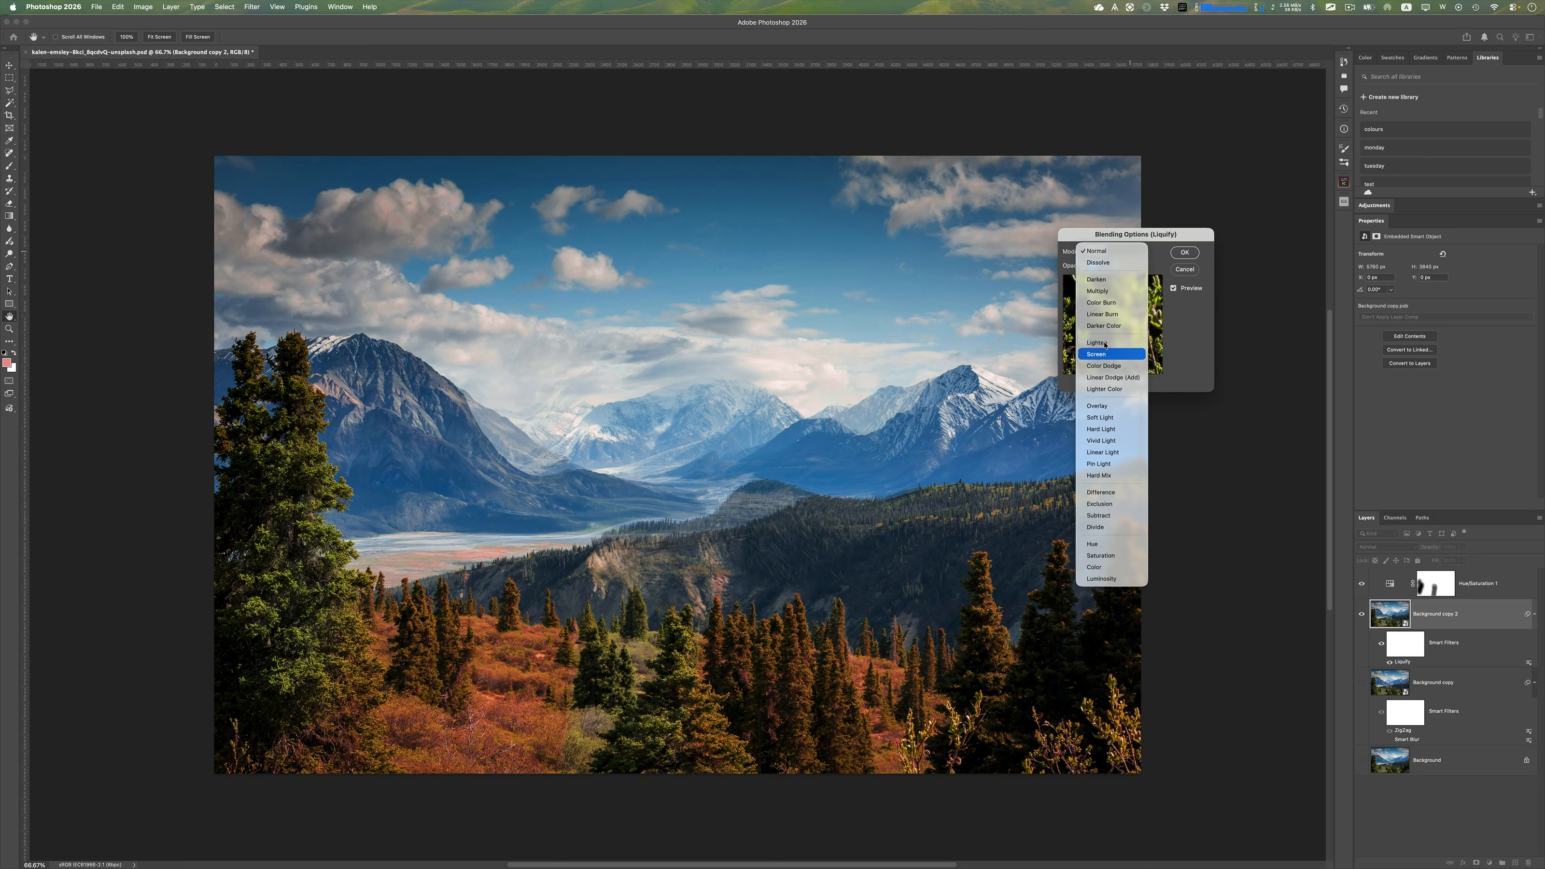
pyautogui.click(1107, 404)
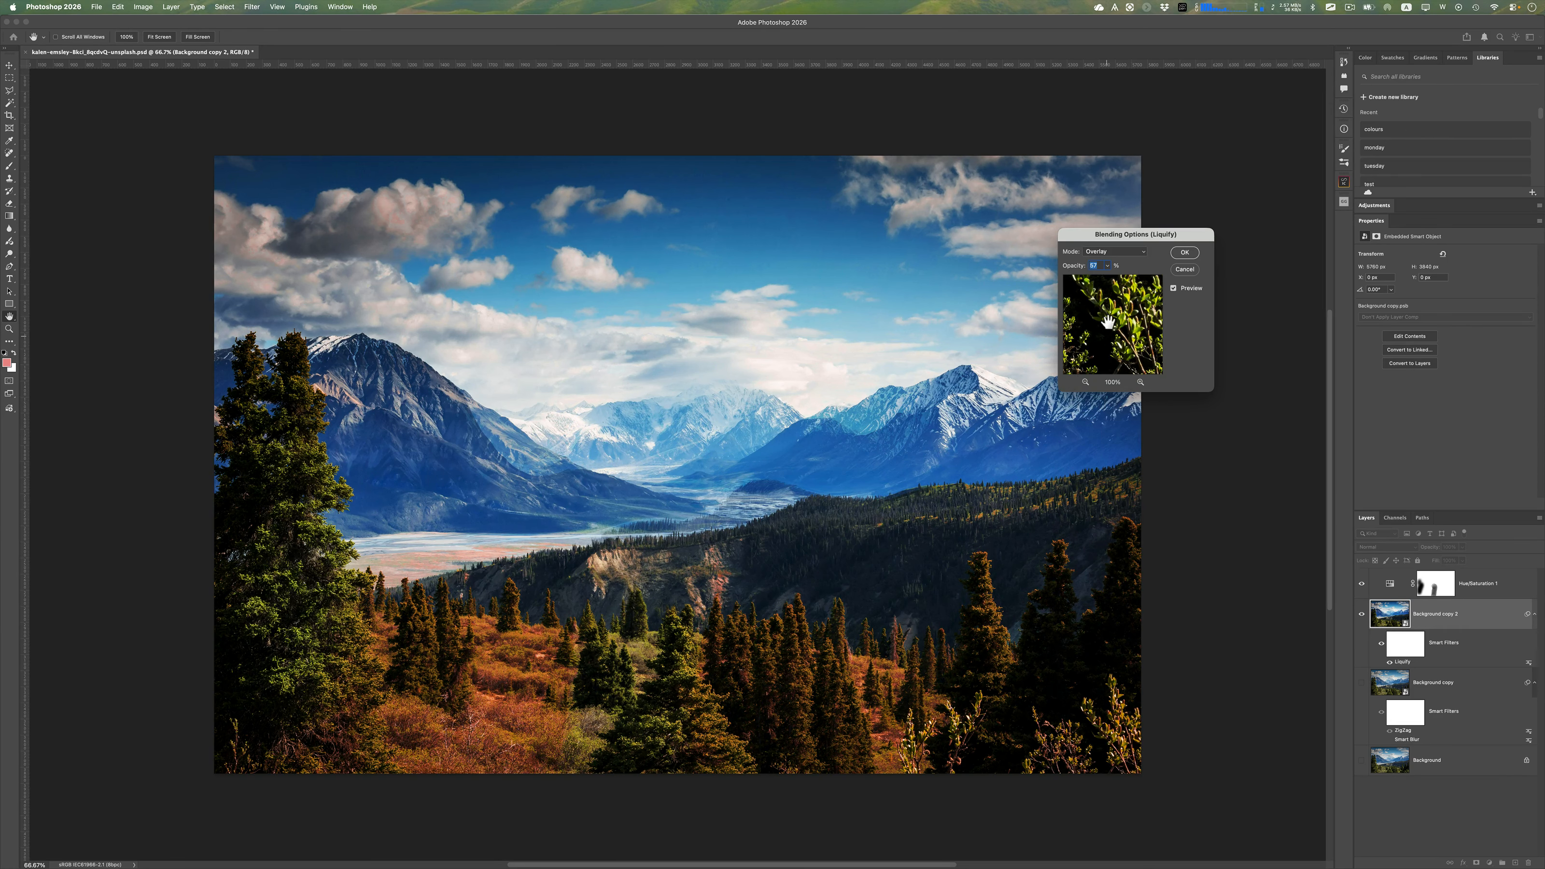
pyautogui.click(1107, 266)
pyautogui.moveTo(1110, 280); pyautogui.dragTo(1116, 280)
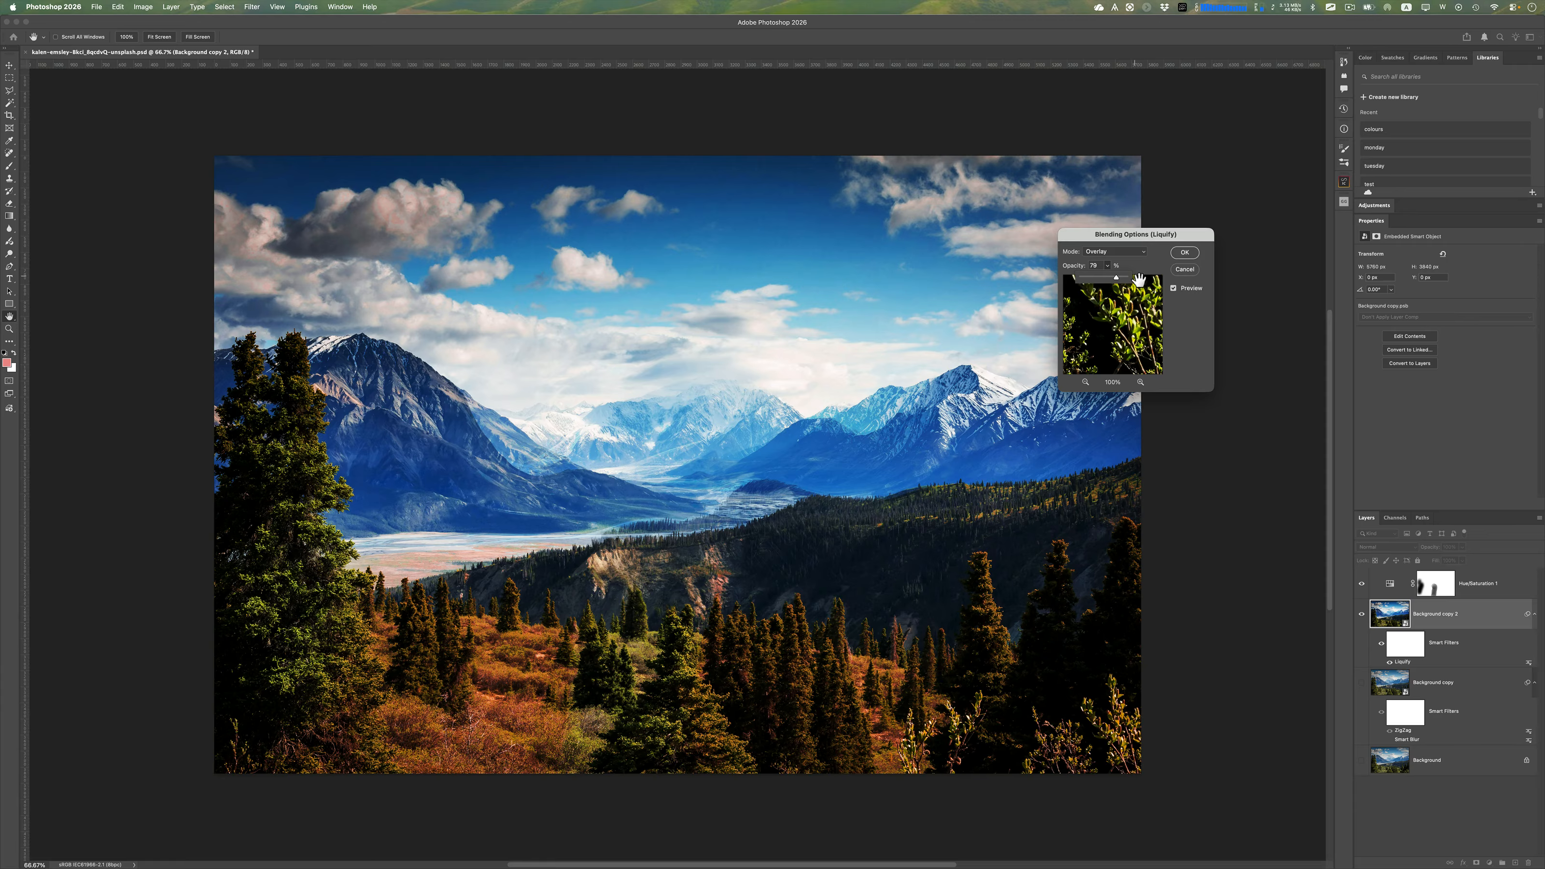
pyautogui.click(1193, 254)
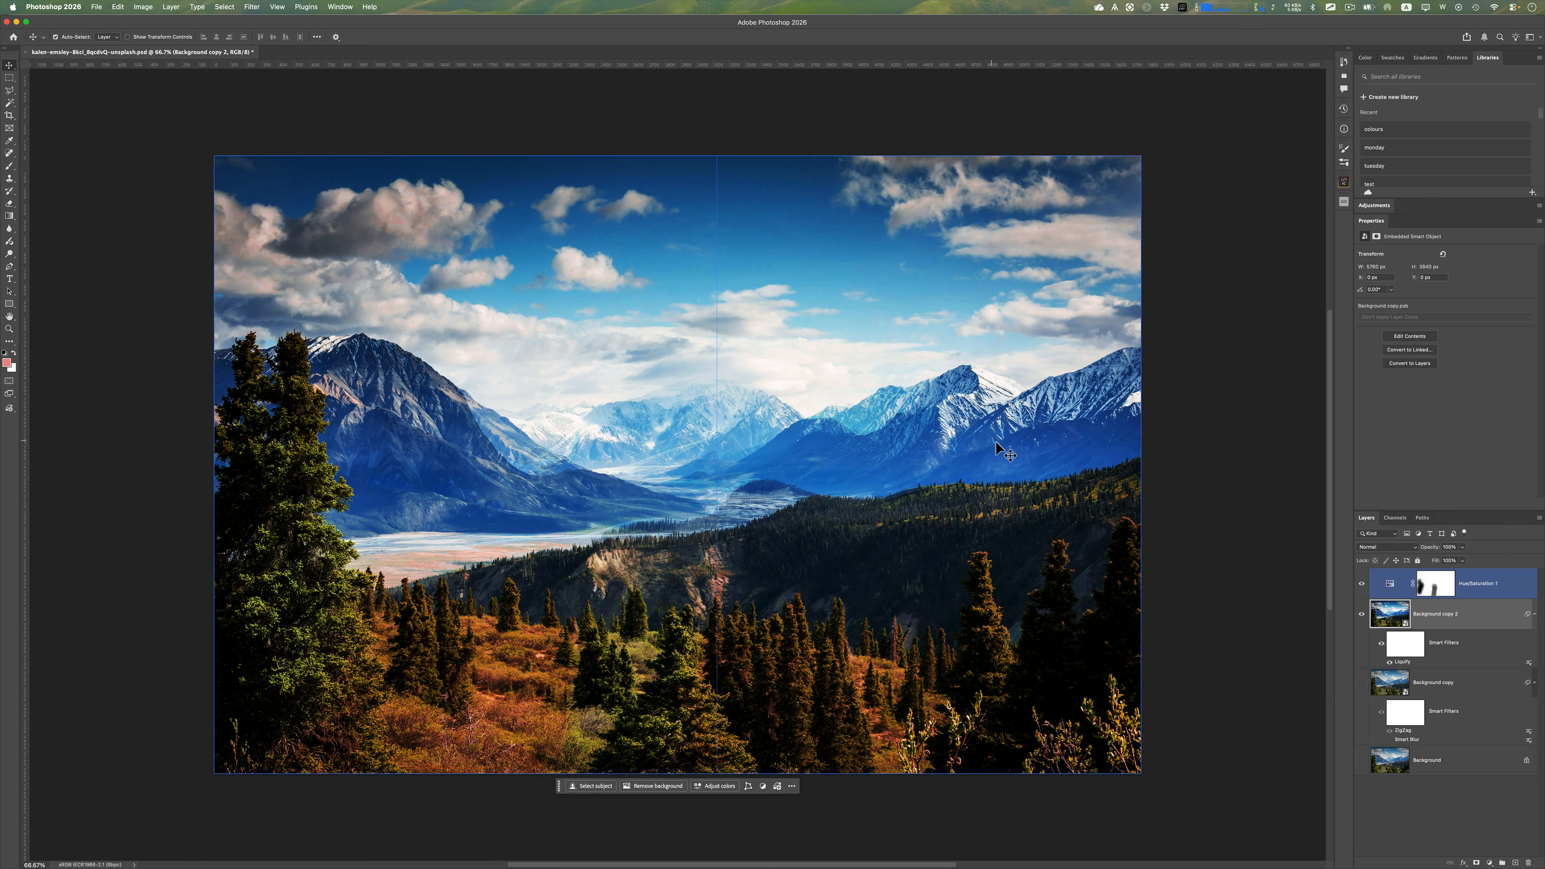
# Compare the available adjustment layer types with the direct image adjustments, and point out the existing Hue/Saturation layer
pyautogui.click(1490, 862)
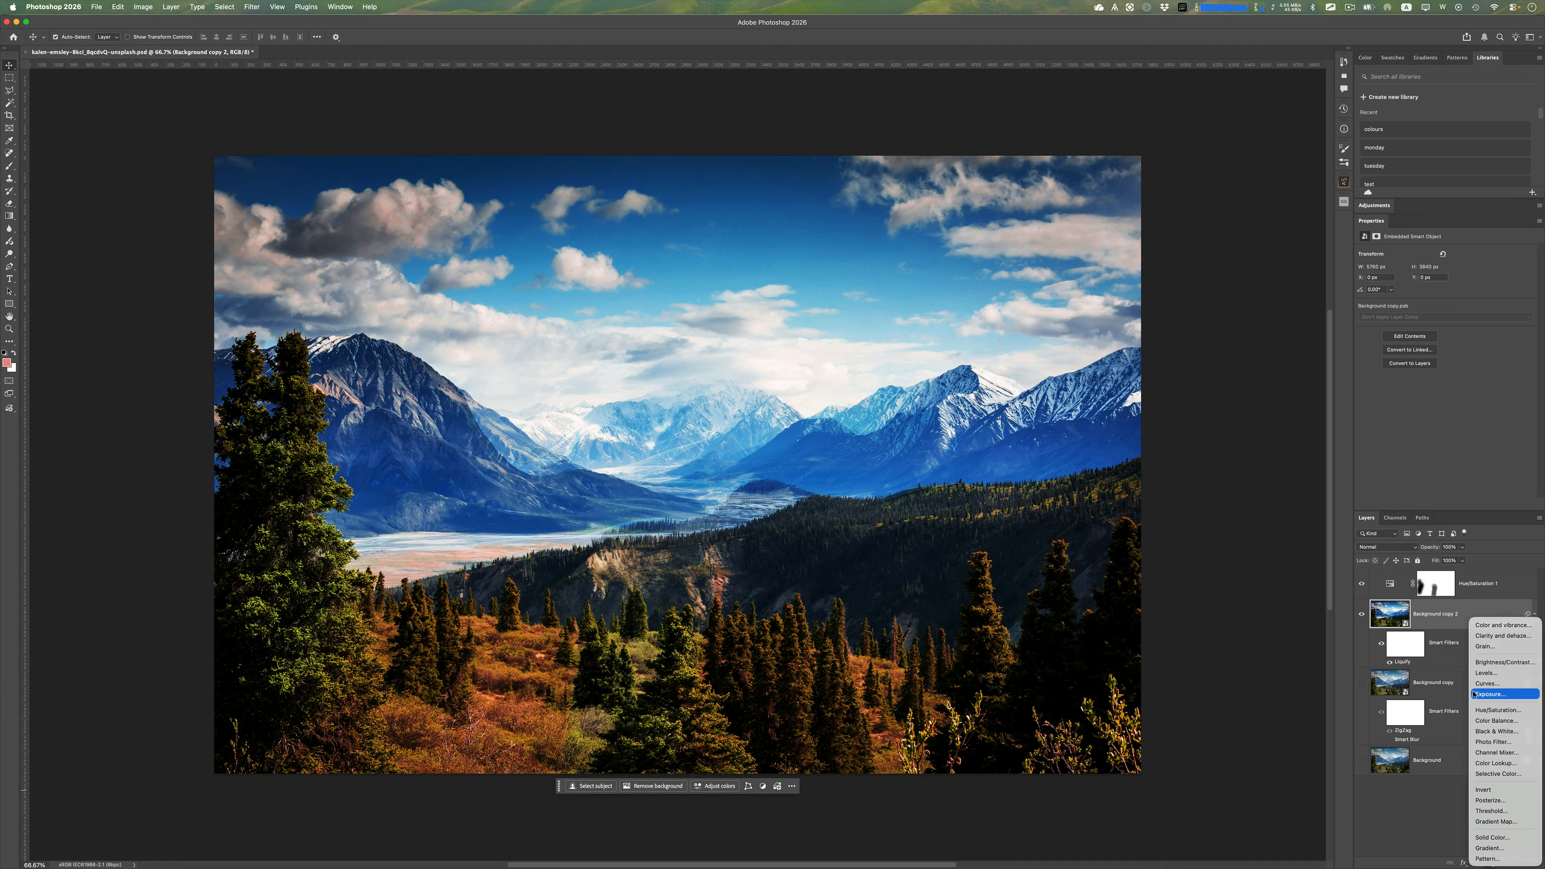
pyautogui.click(1389, 813)
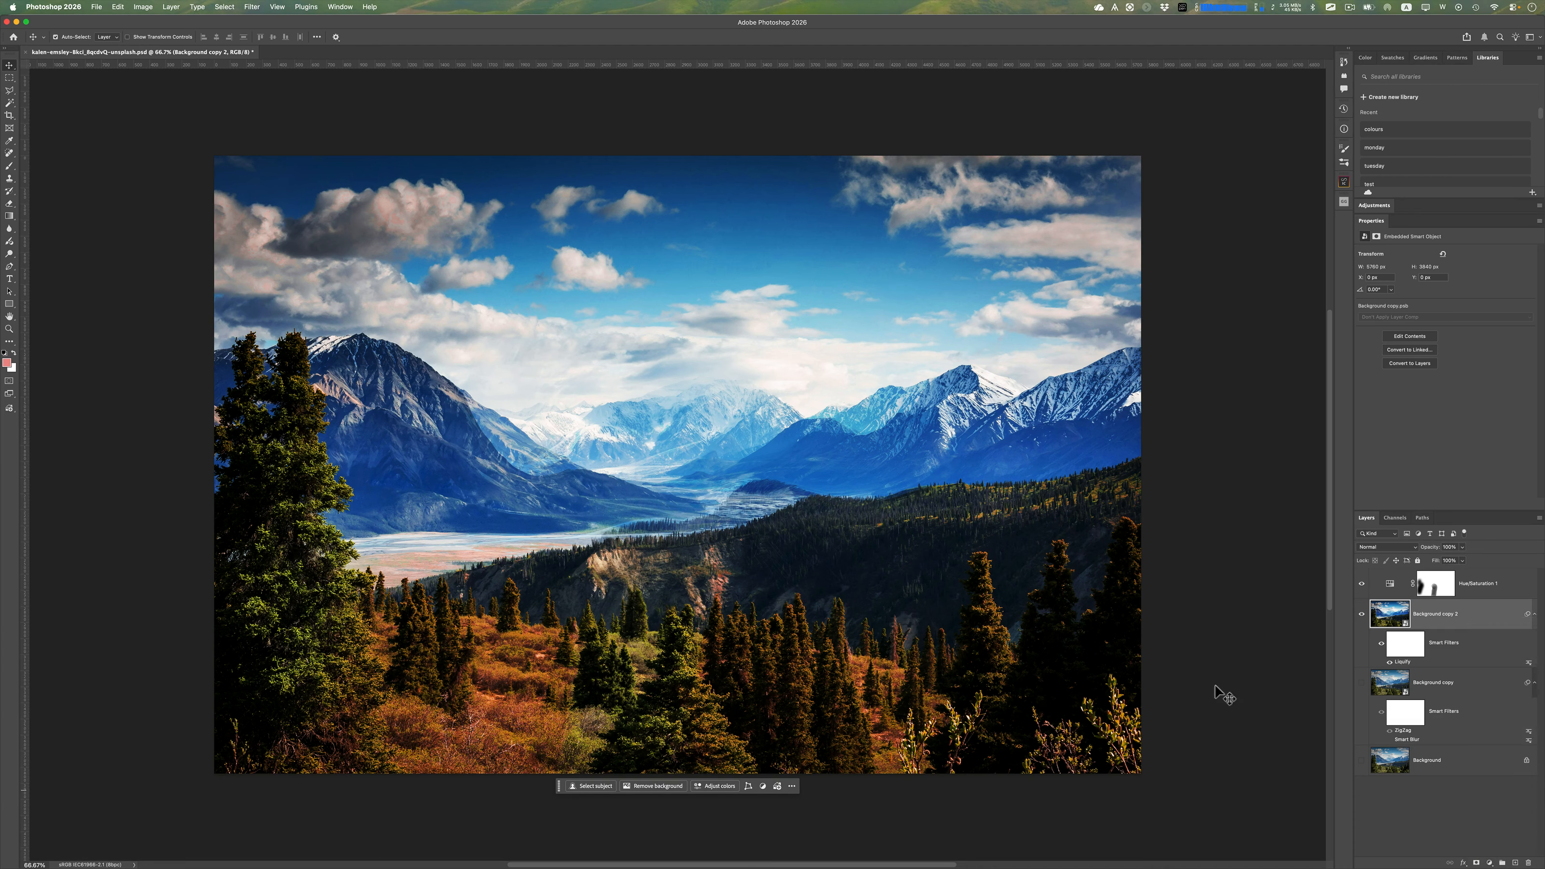
pyautogui.click(146, 7)
pyautogui.moveTo(183, 35)
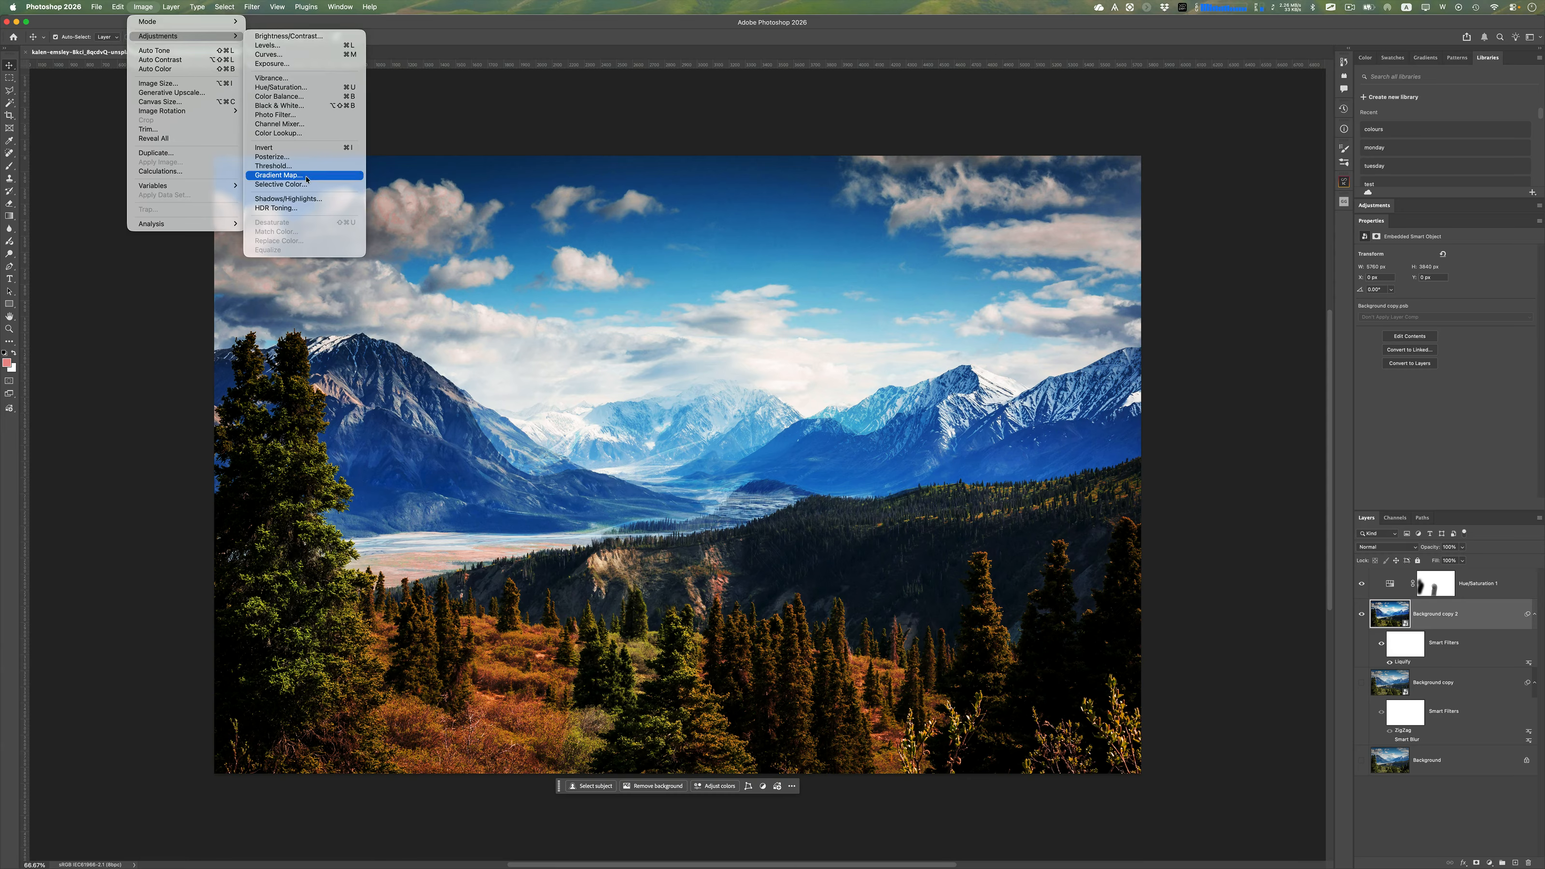
pyautogui.click(1470, 827)
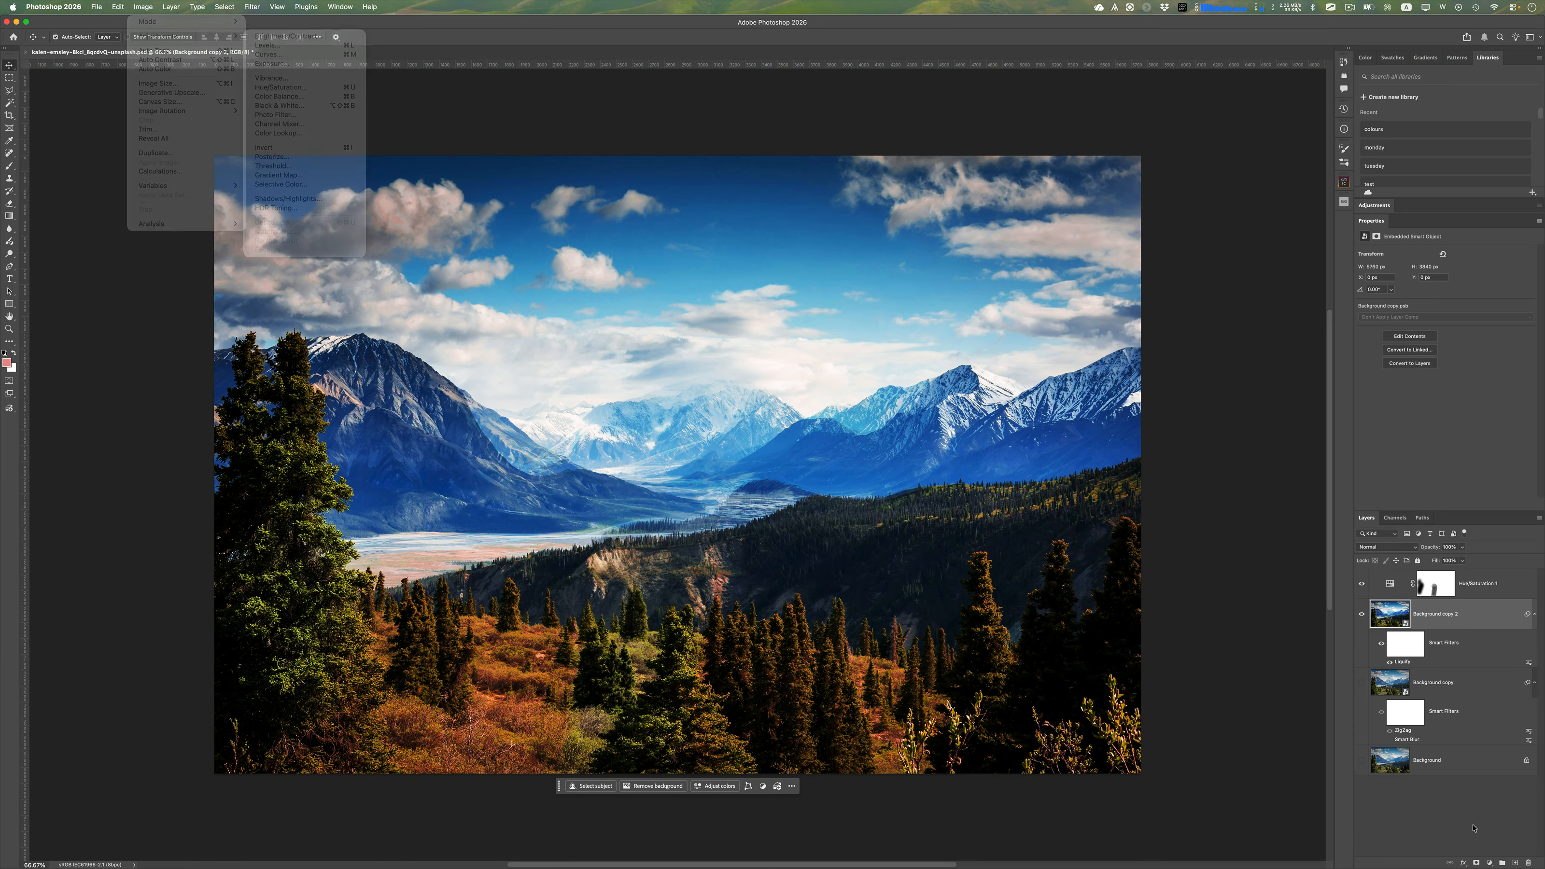
pyautogui.click(1489, 863)
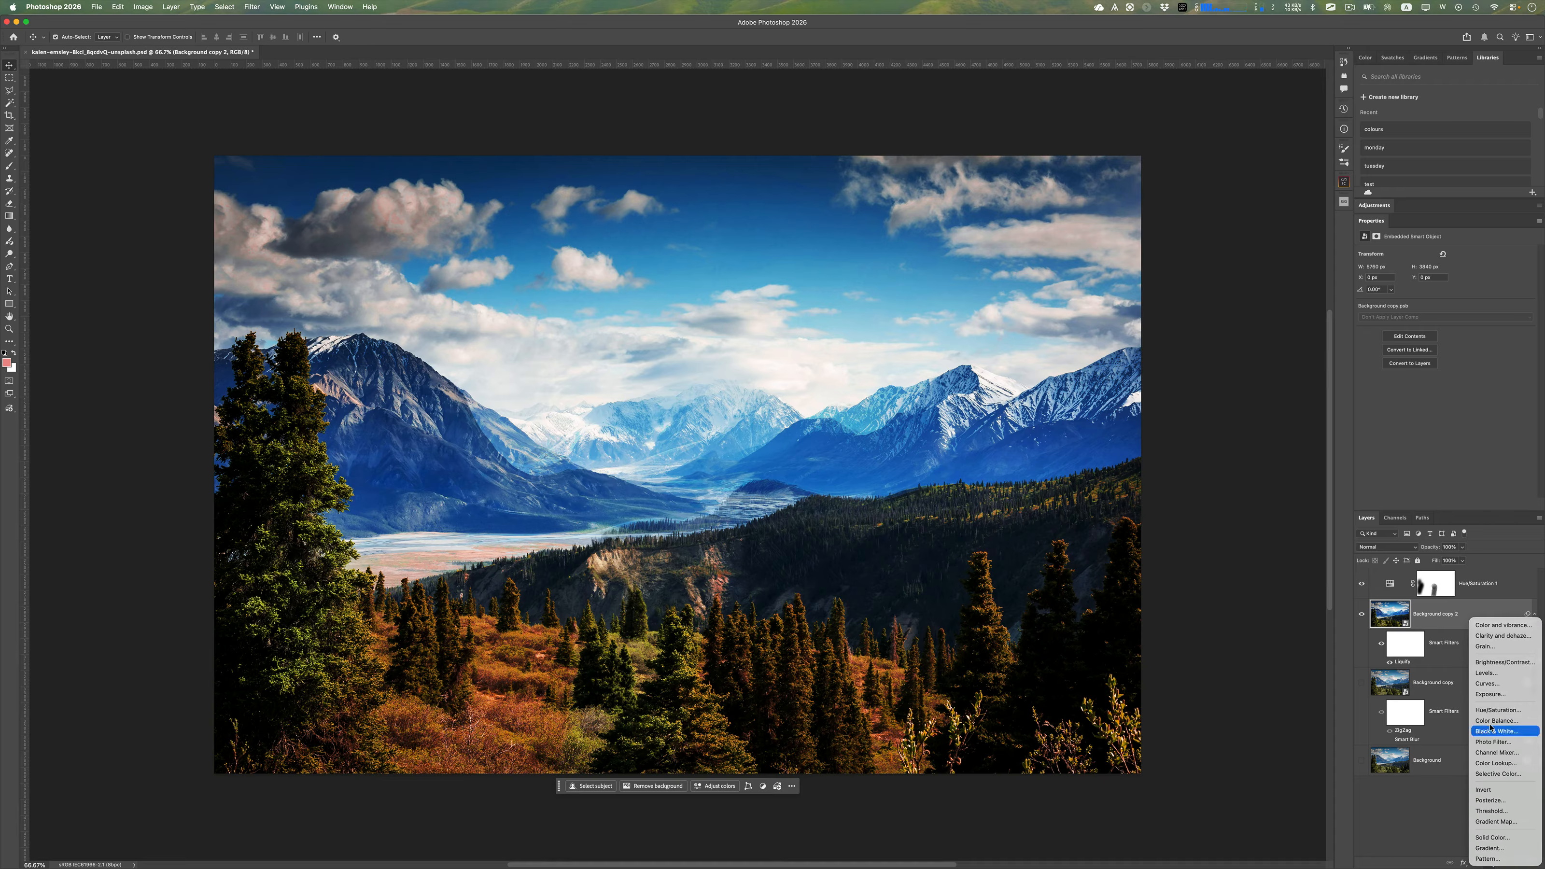
pyautogui.click(1412, 815)
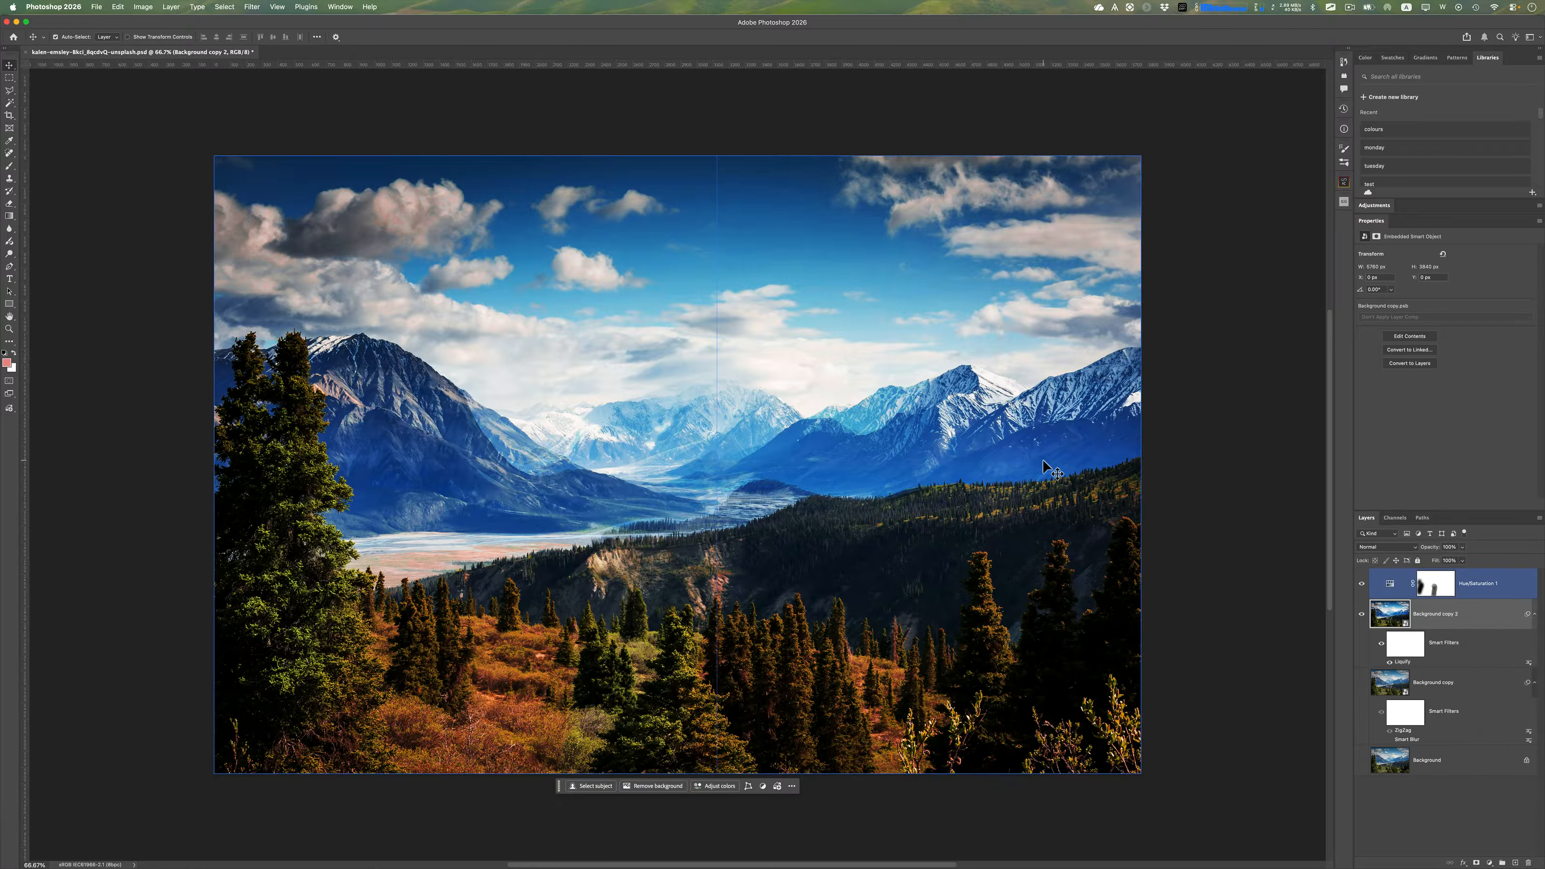
pyautogui.click(136, 5)
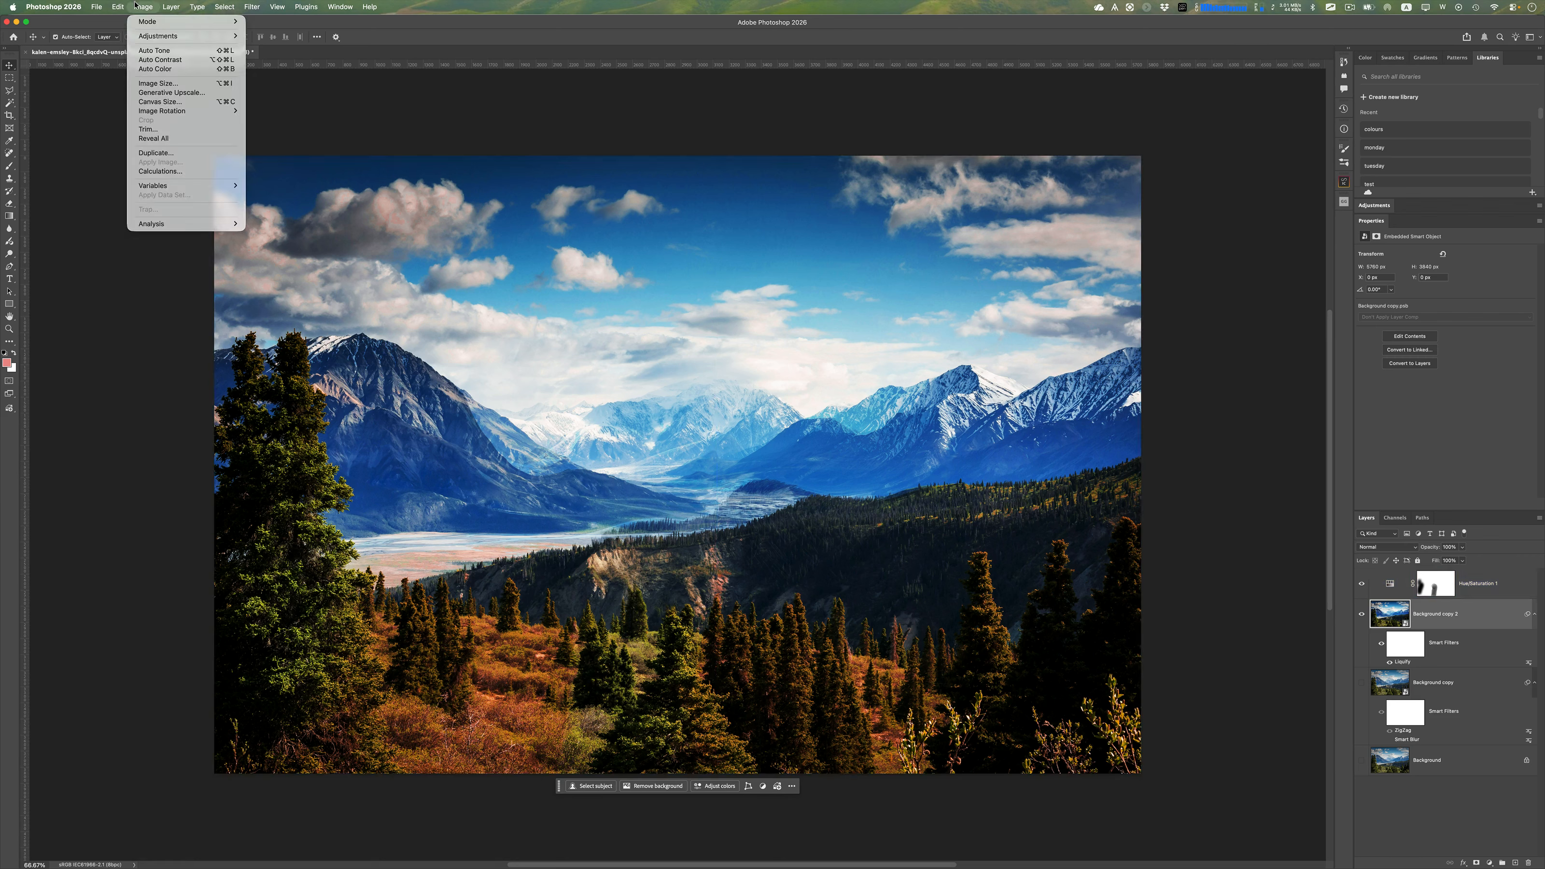
pyautogui.click(142, 6)
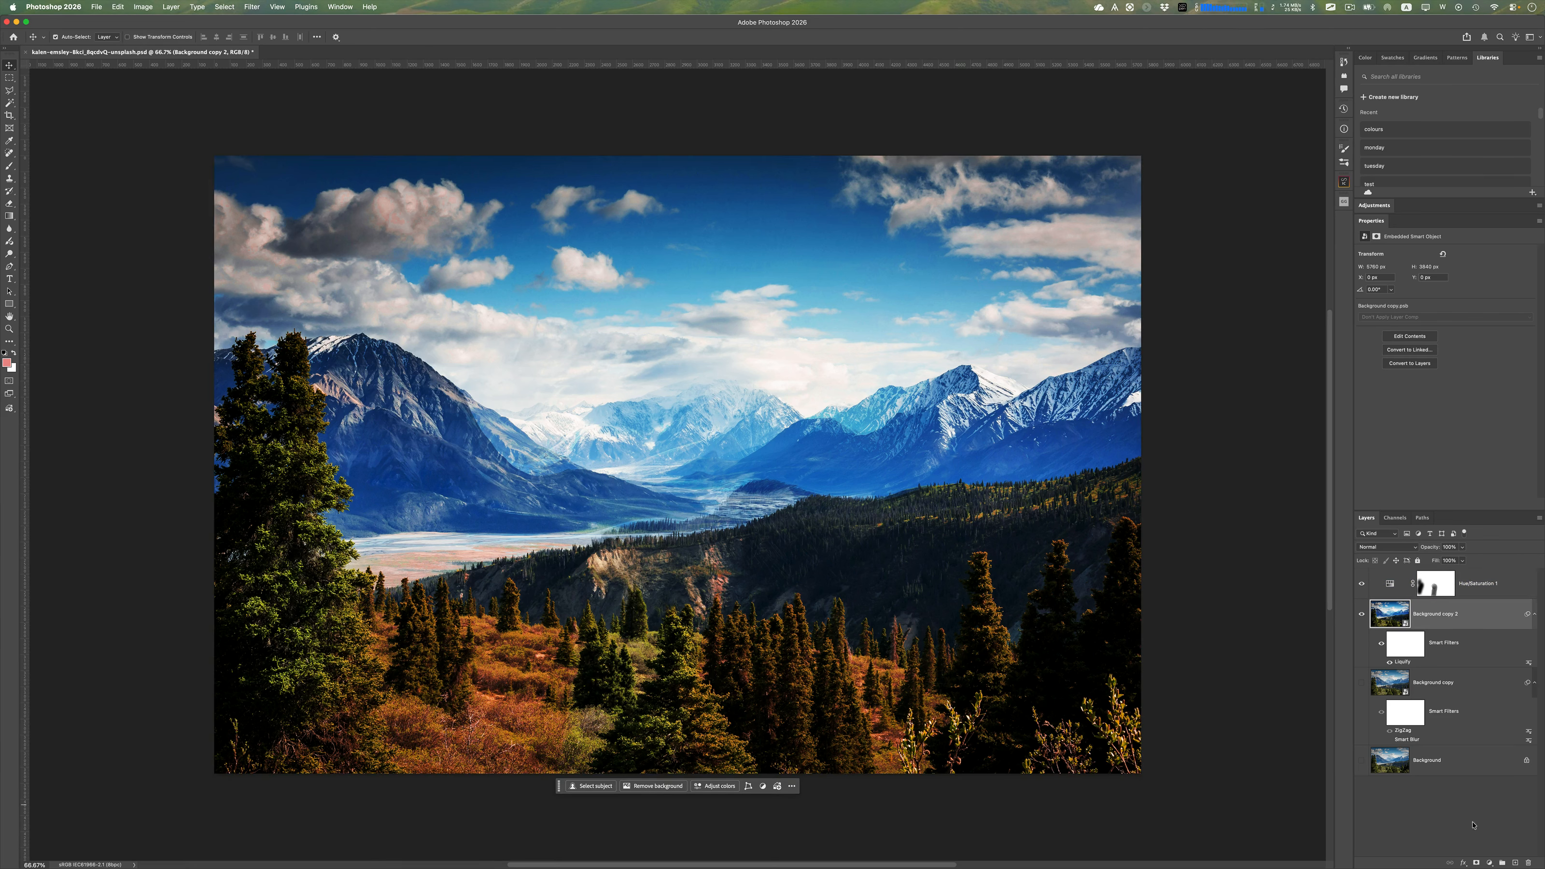
pyautogui.click(1402, 584)
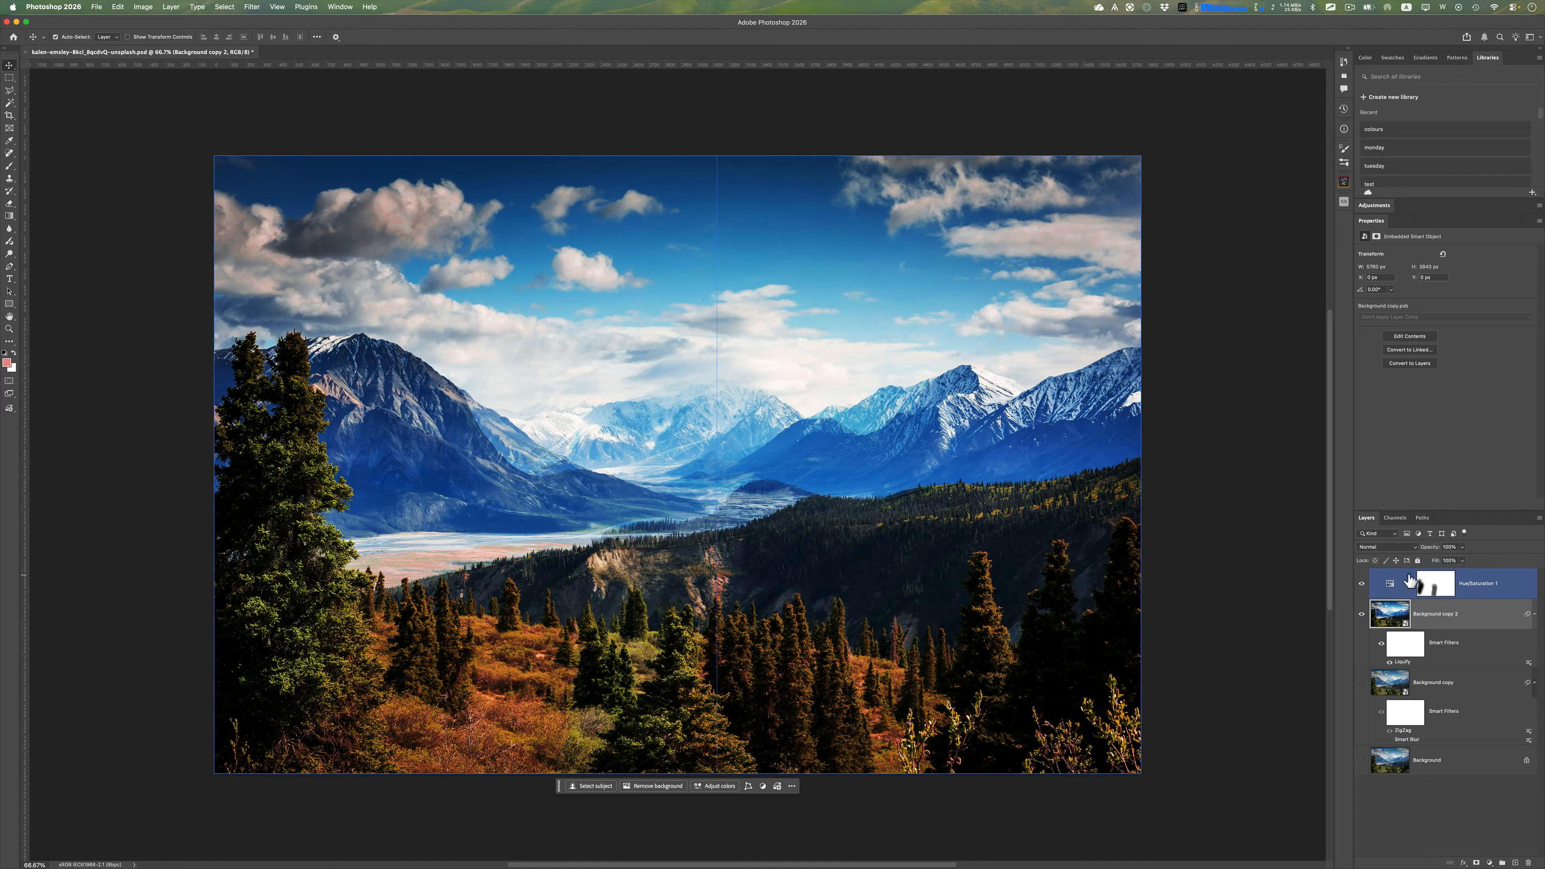